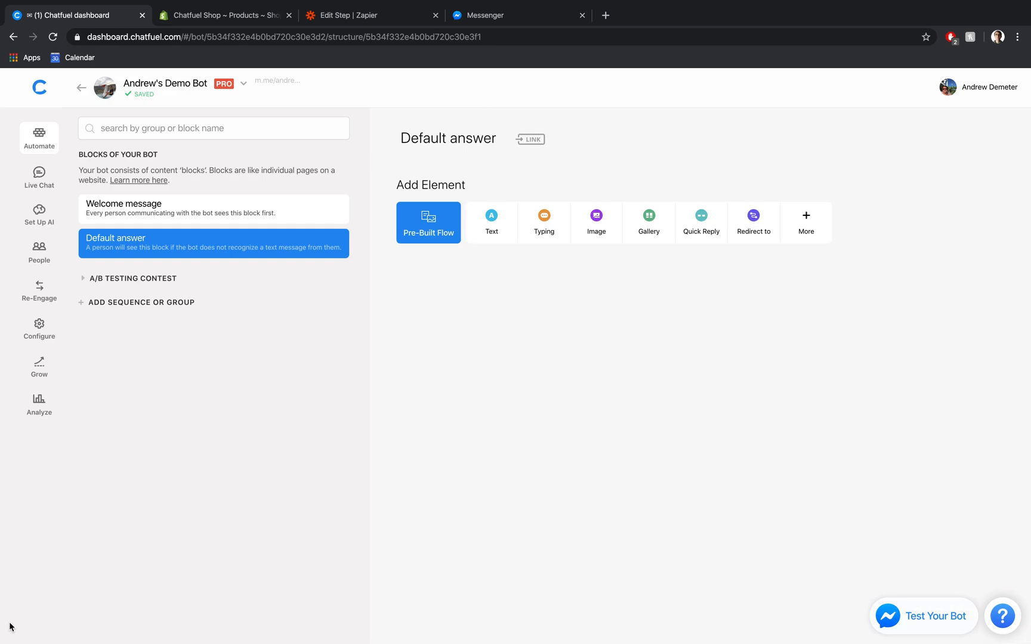
- Create a new group in the bot's blocks and add a block named "Lavender Soap" to it
left_click(170, 306)
left_click(155, 324)
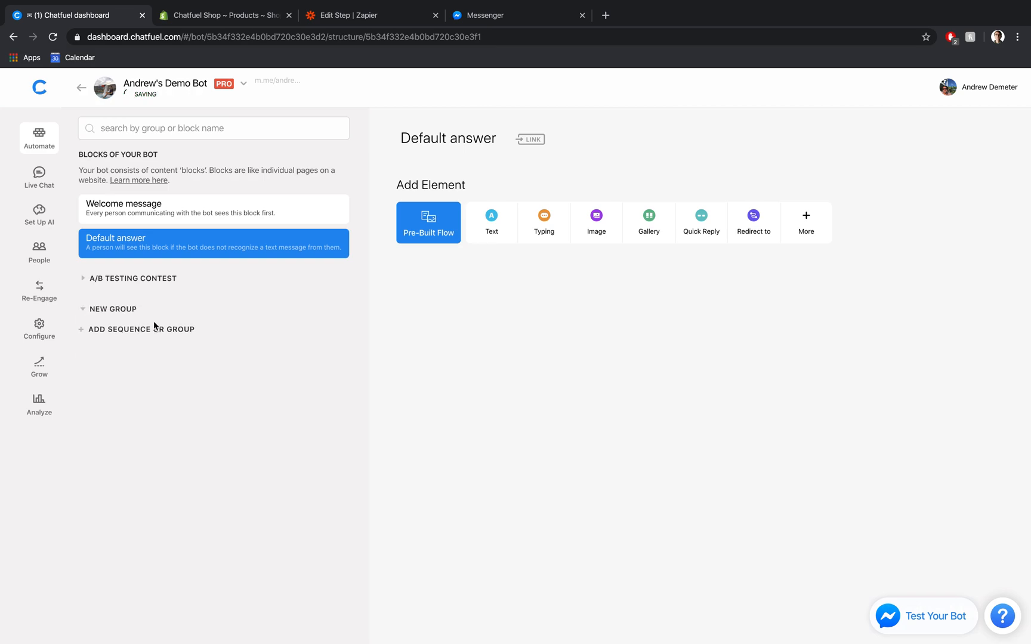
left_click(111, 331)
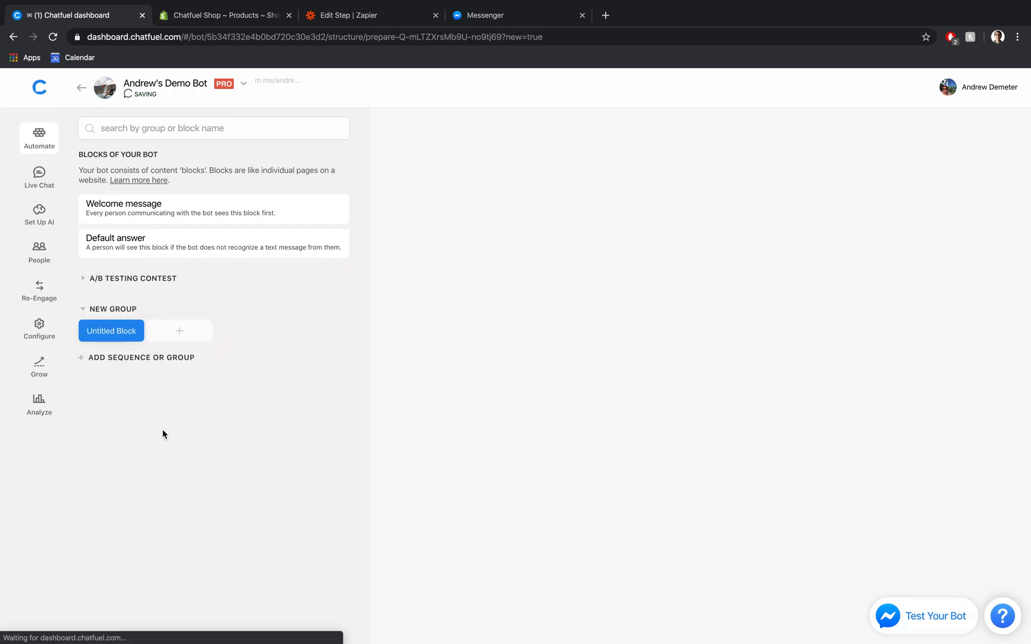
type("L")
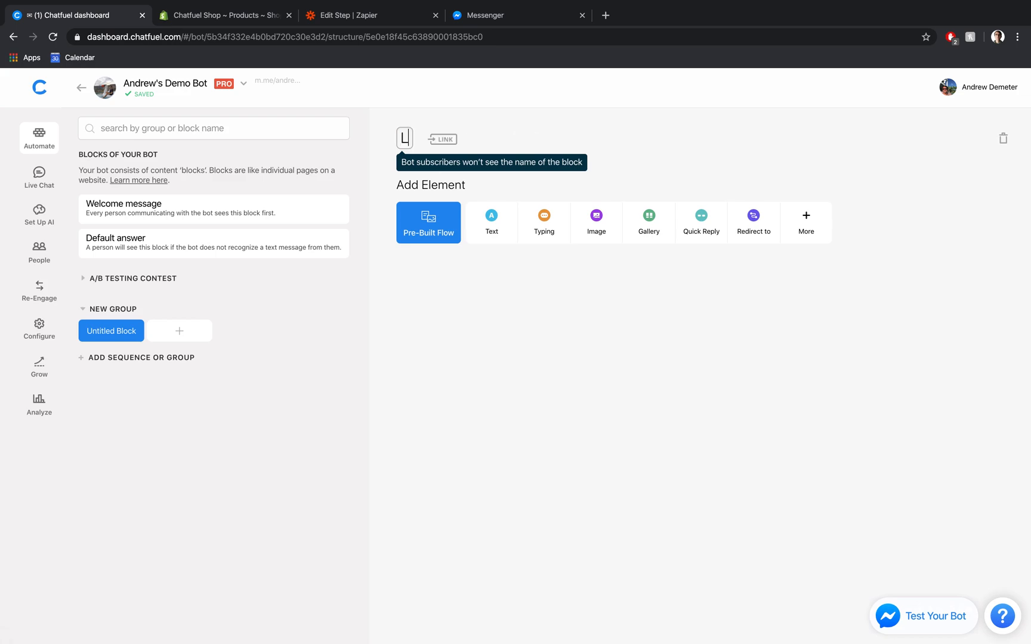
type("avender Soap")
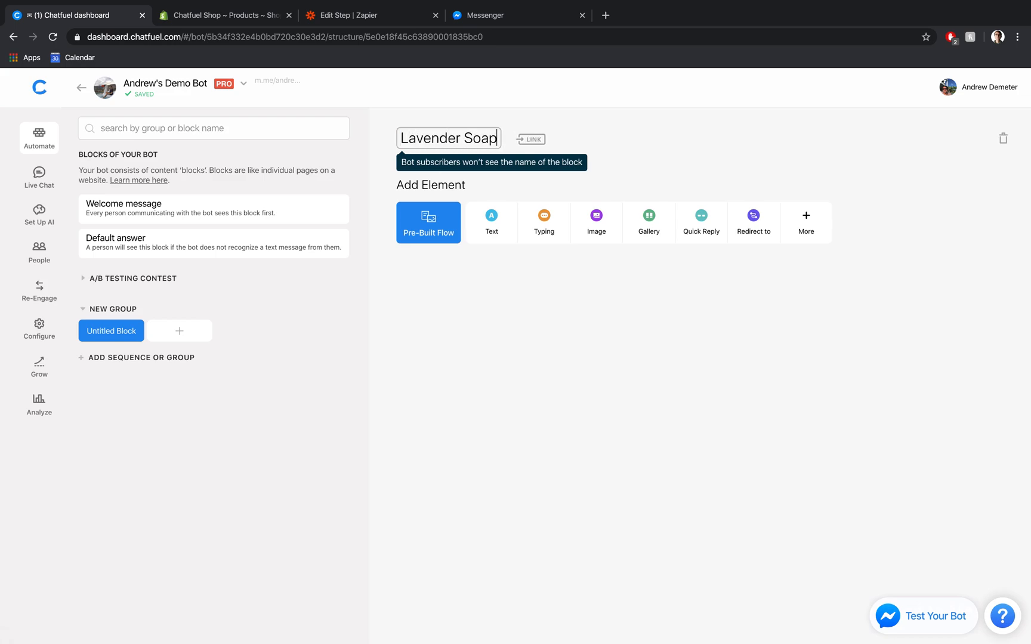
key("Return")
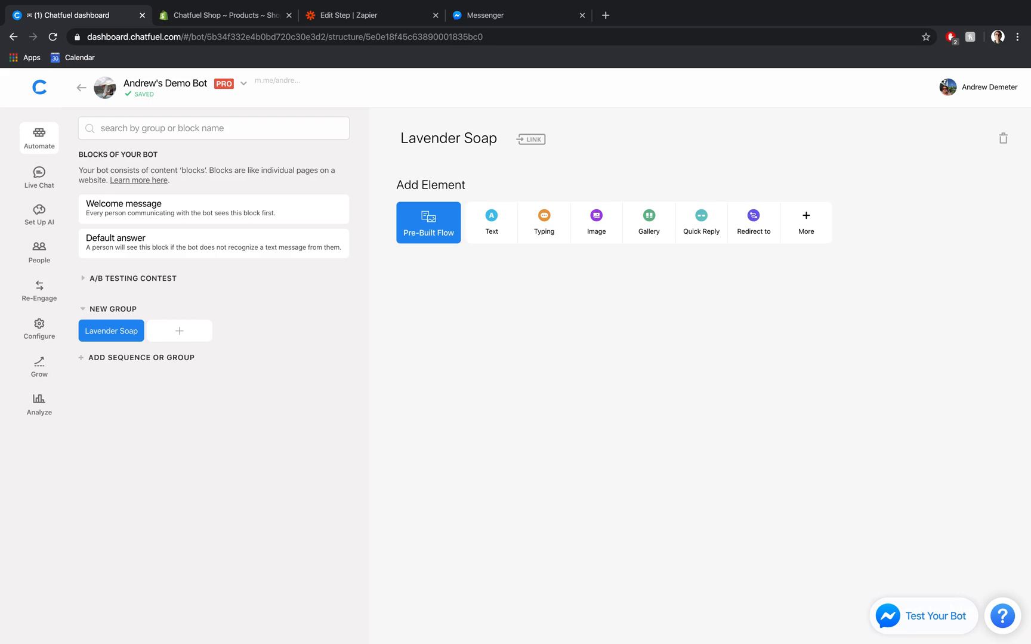
- Add a gallery to the Lavender Soap block and upload the soap photo to its card using the horizontal image proportion
left_click(667, 241)
left_click(506, 242)
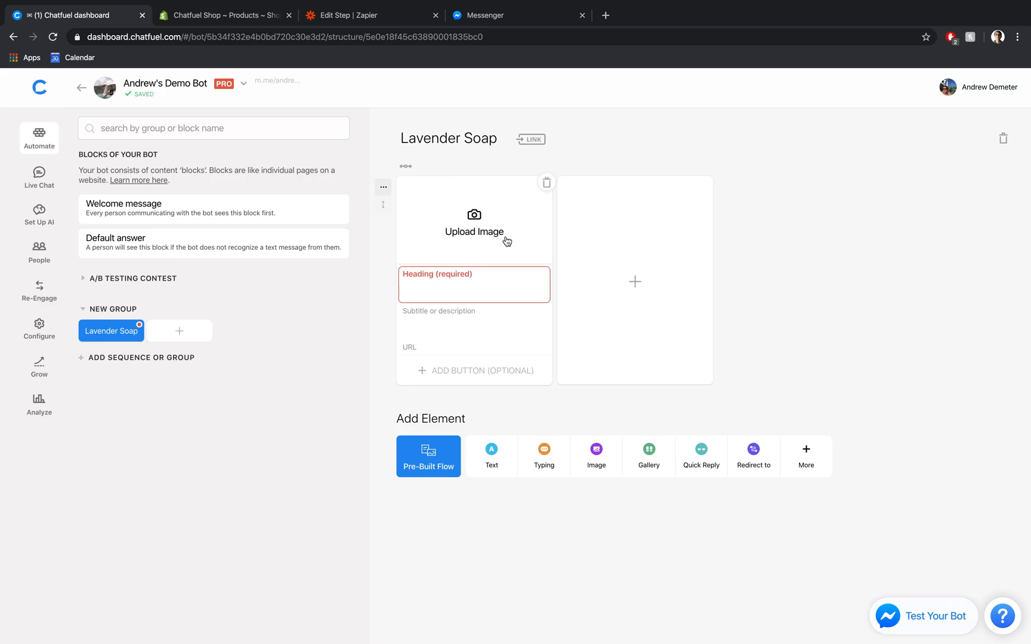
left_click(408, 82)
double_click(408, 82)
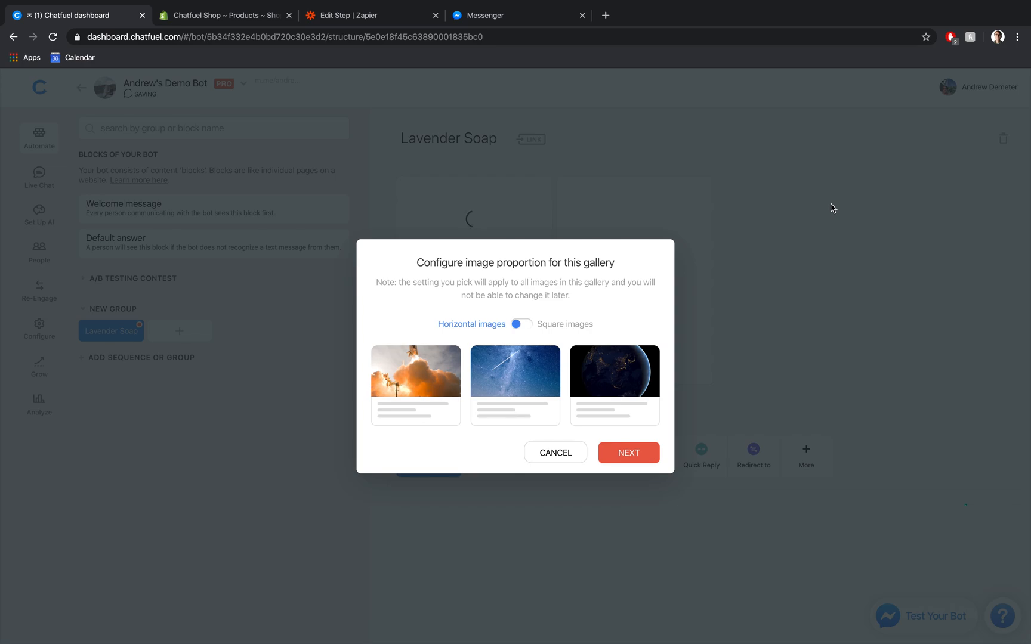
left_click(628, 456)
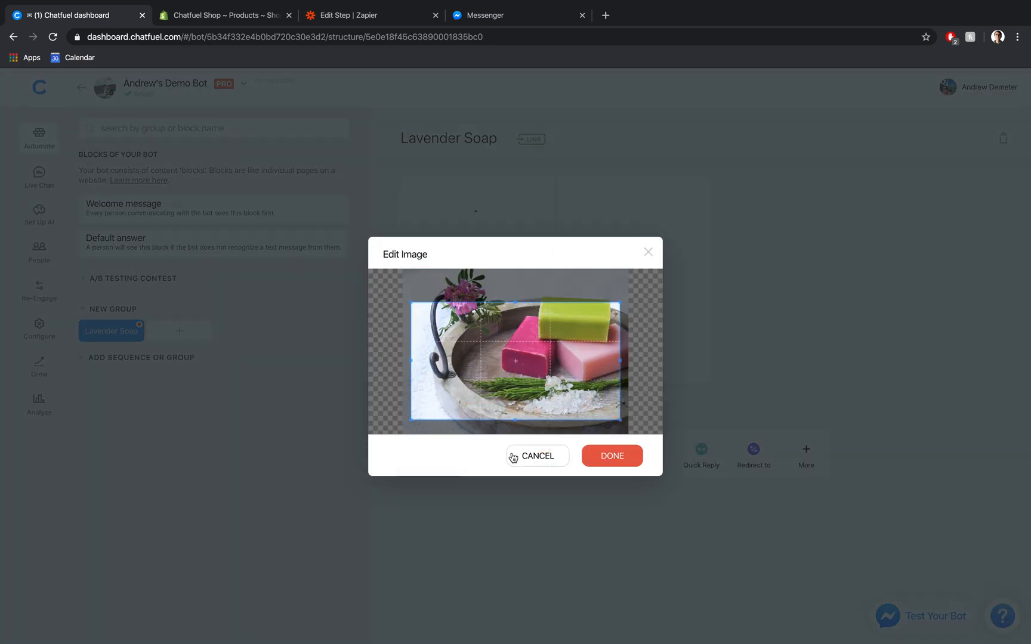
left_click(632, 463)
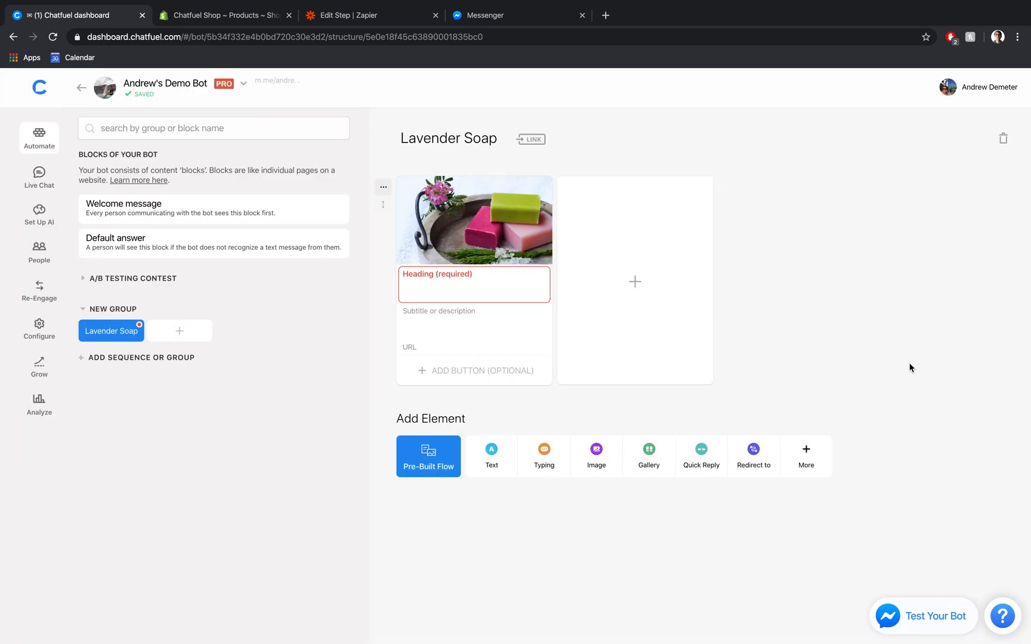
- Copy the block name "Lavender Soap" into the gallery card's heading
triple_click(481, 140)
key("ctrl+c")
left_click(480, 276)
key("ctrl+v")
left_click(845, 314)
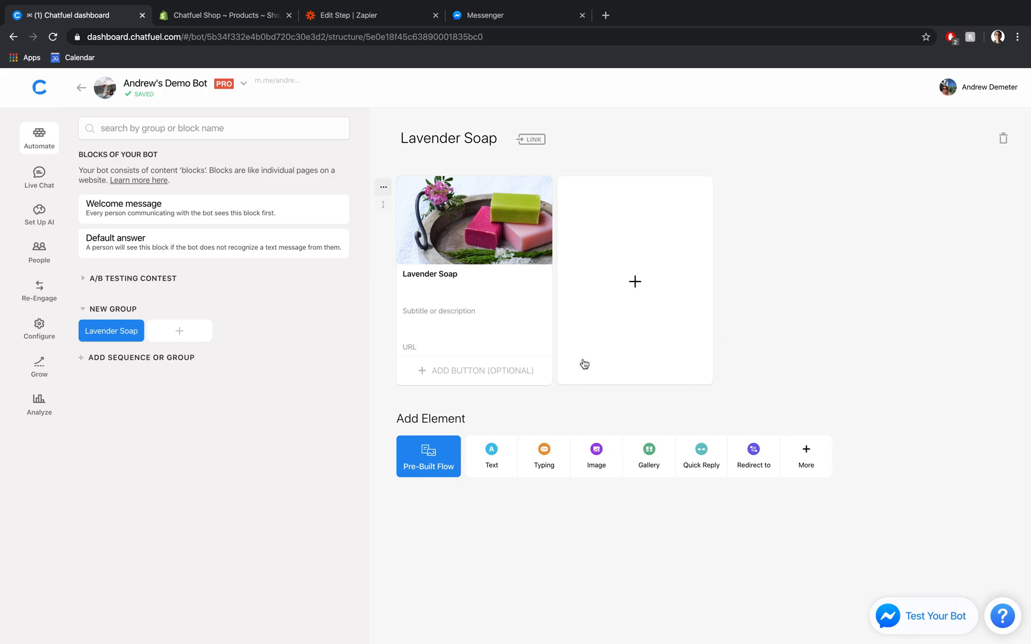
- Add a Buy button to the Lavender Soap card with a price of 14.99 USD
left_click(528, 371)
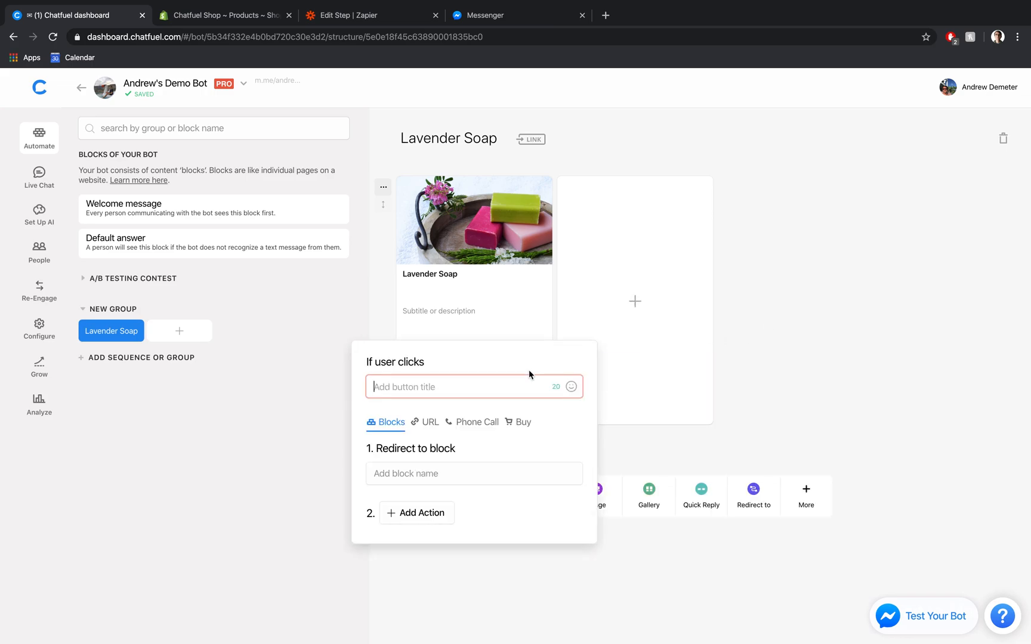
left_click(522, 423)
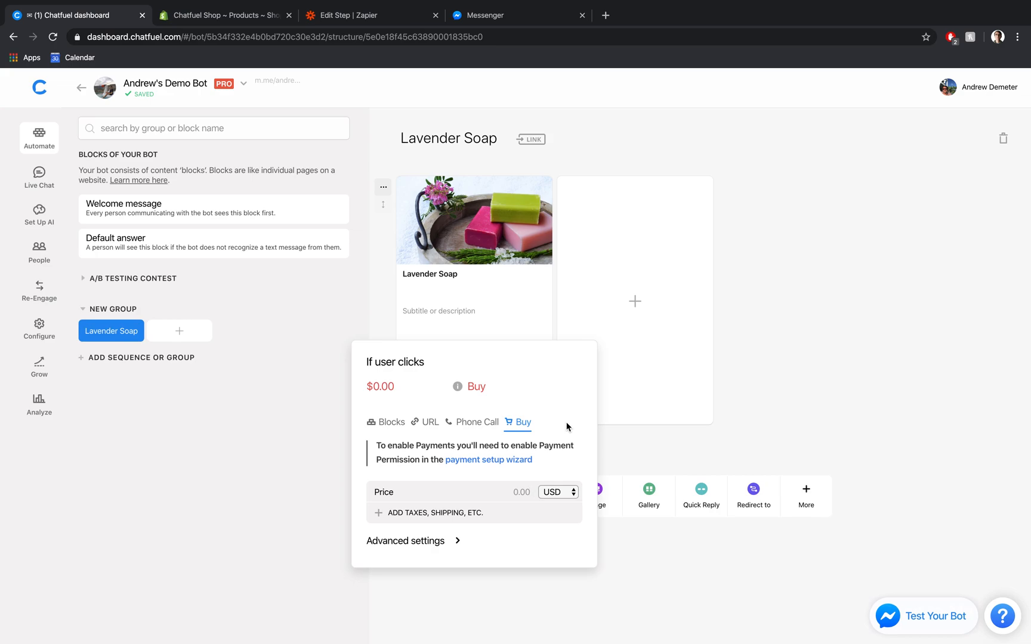
type("14.99")
left_click(763, 374)
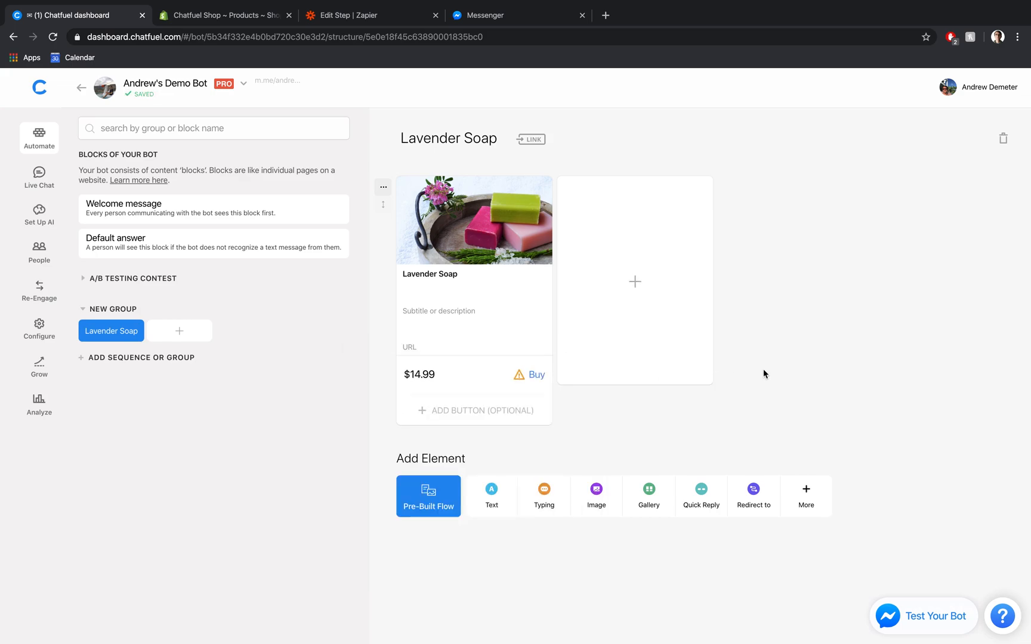
- Add a second block named "Thank You" to the new group
left_click(192, 331)
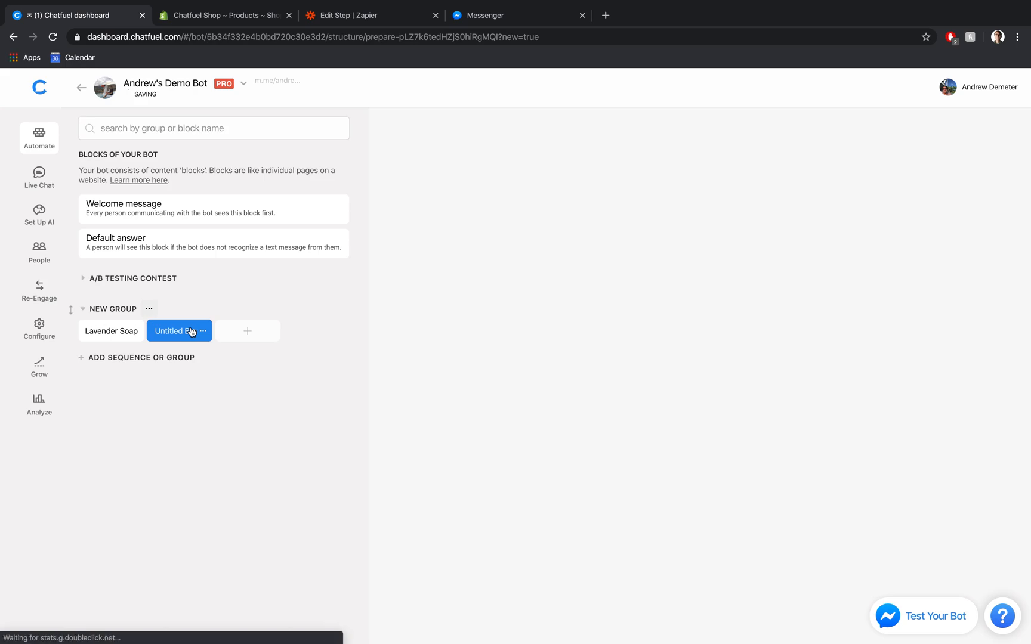
type("Thank You")
key("Return")
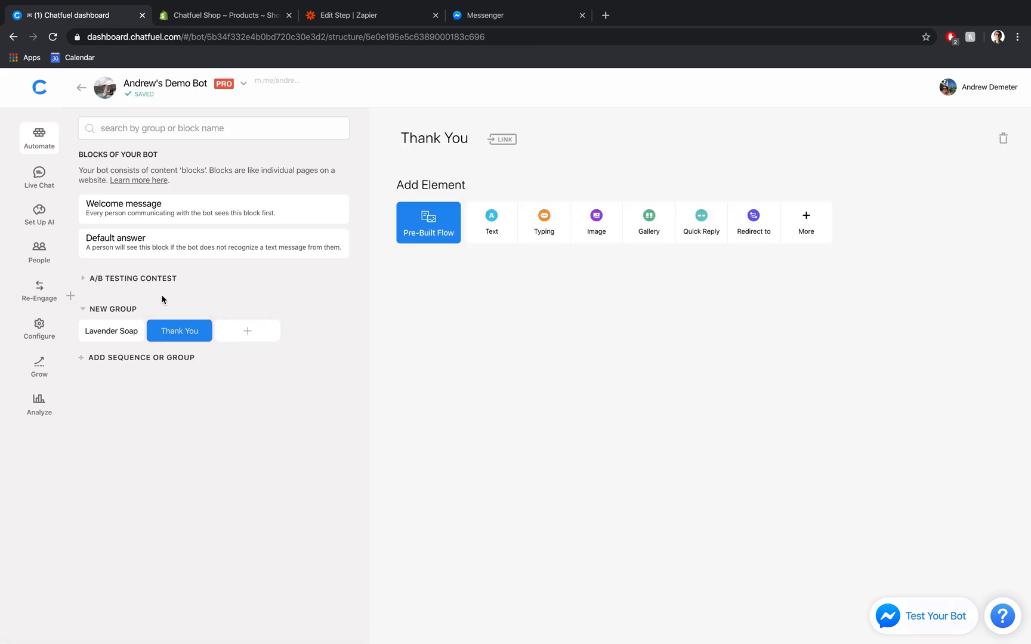
- In the Lavender Soap Buy button's advanced settings, set the Thank You block to show after purchase
left_click(105, 333)
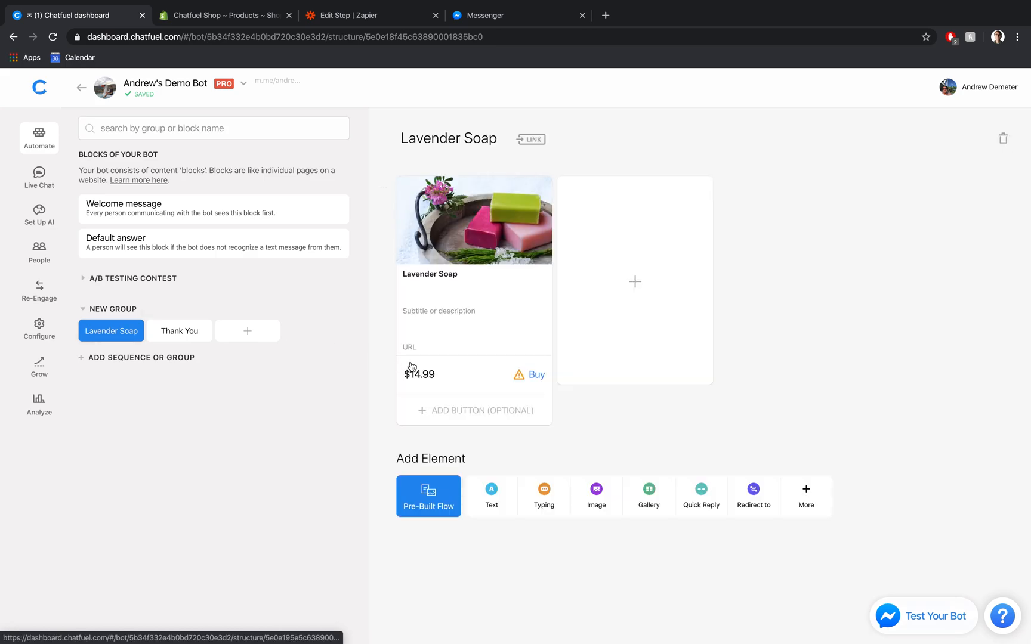
left_click(410, 366)
left_click(423, 544)
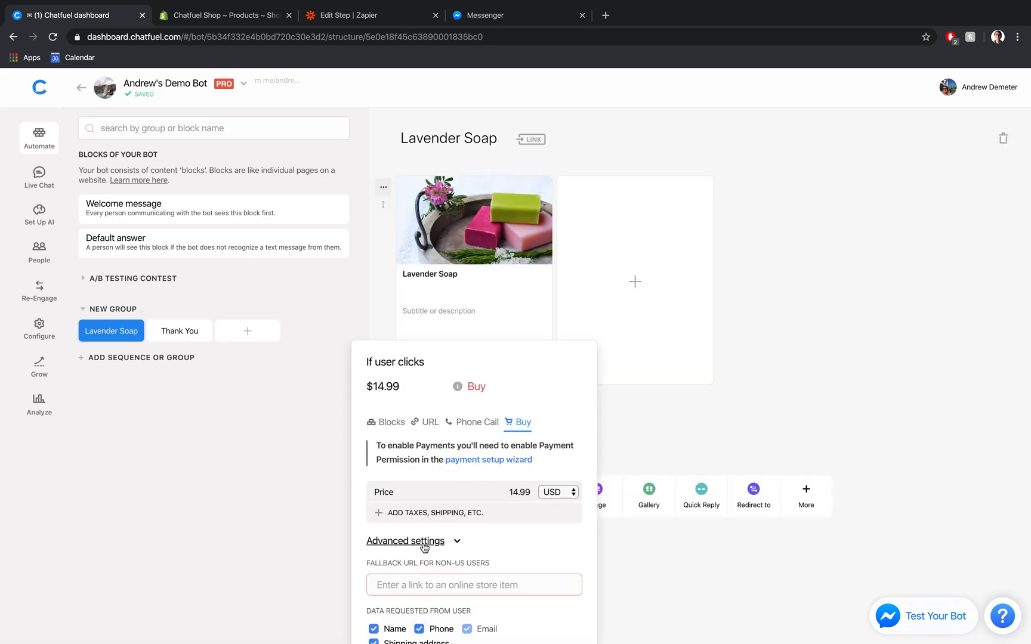
scroll(595, 540, "down", 3)
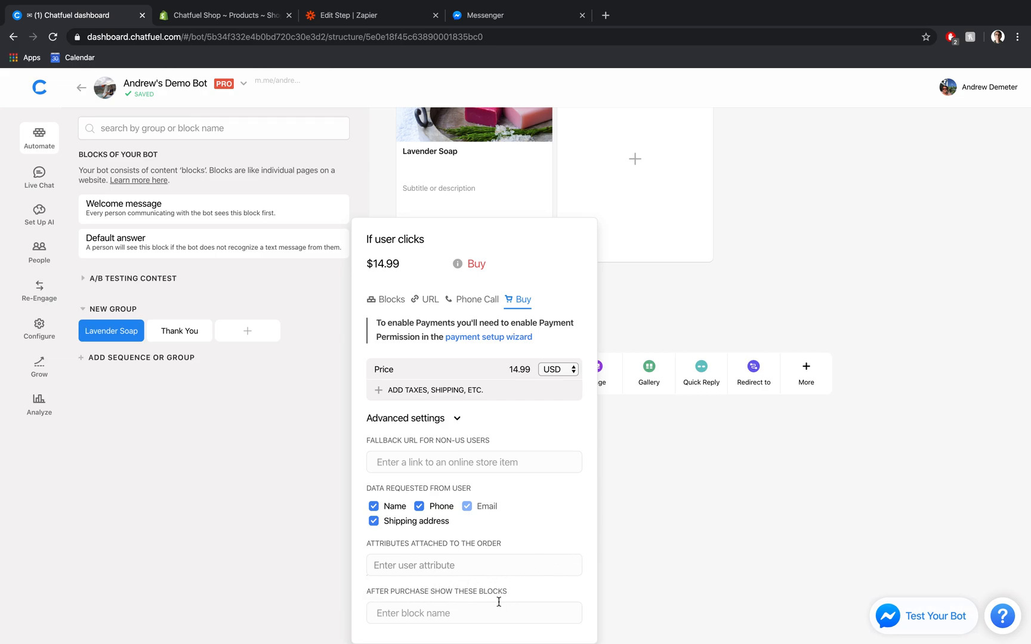
left_click(468, 614)
type("thak")
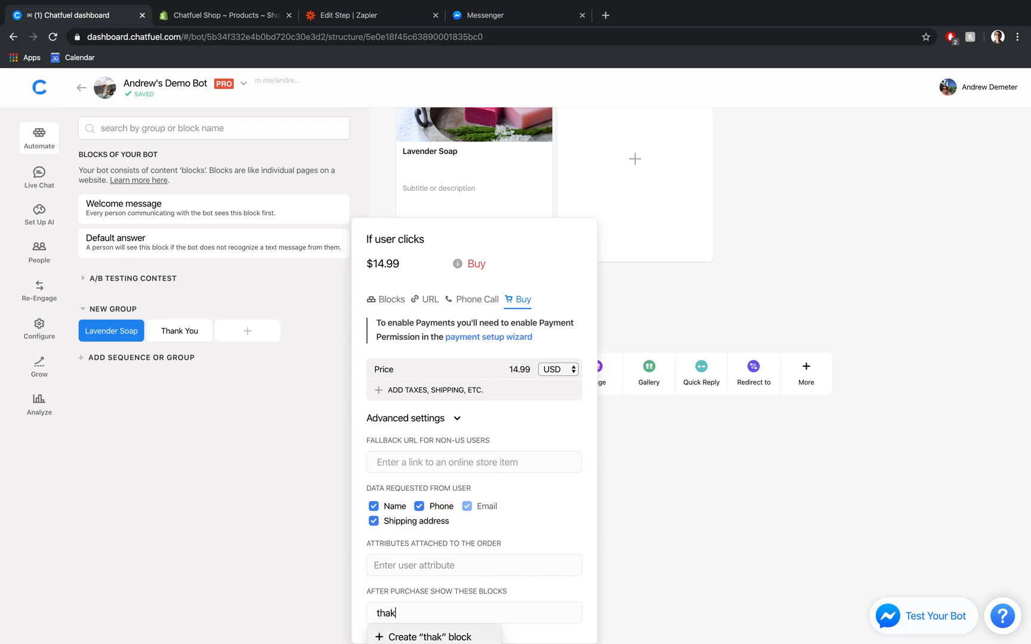
key("BackSpace")
key("BackSpace")
type("ank you")
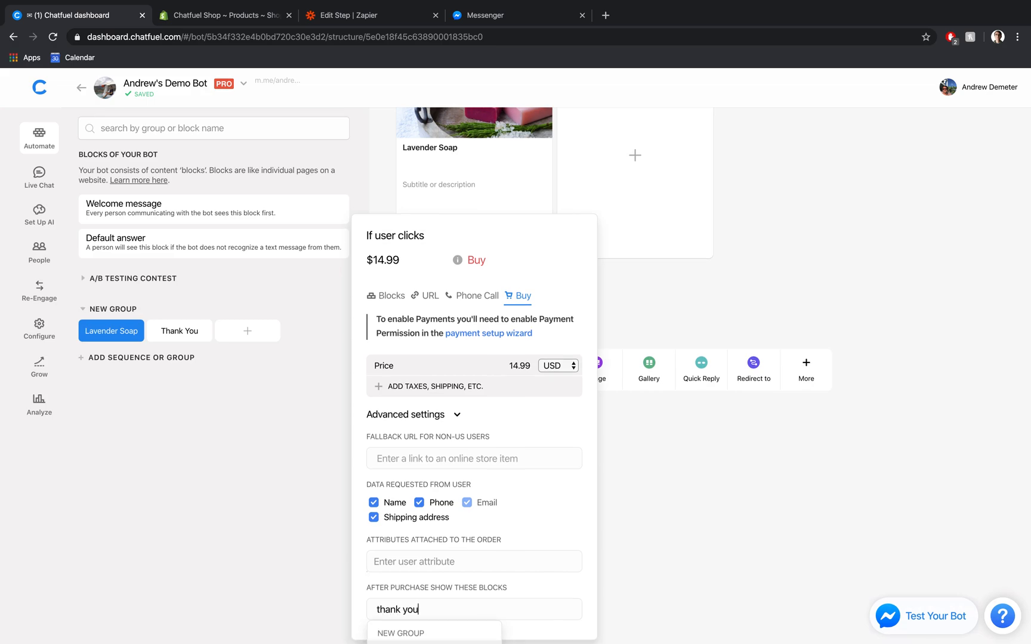
left_click(449, 628)
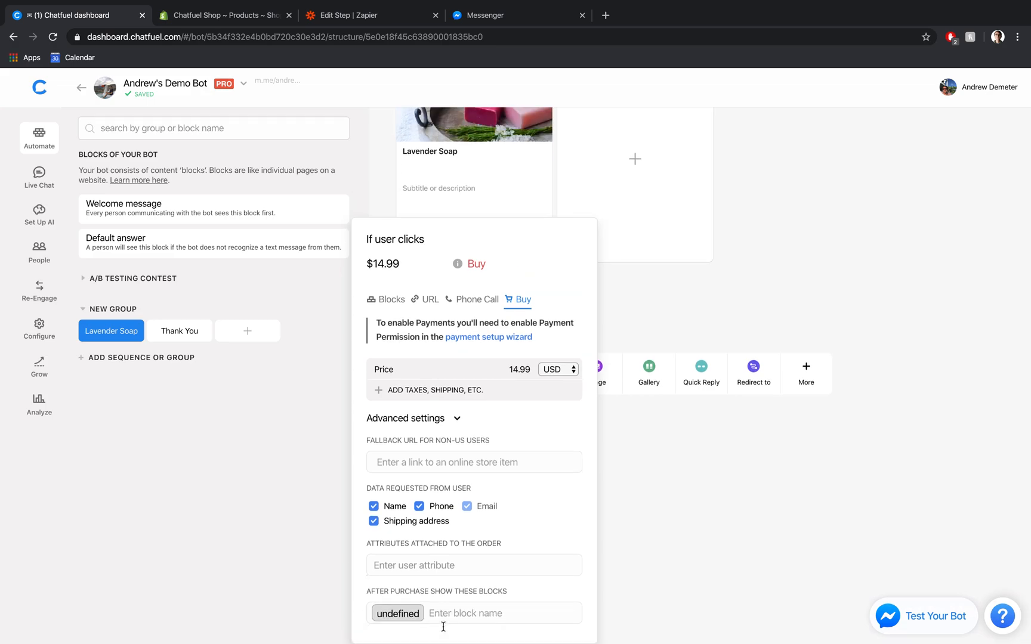
left_click(679, 521)
left_click(485, 229)
left_click(693, 541)
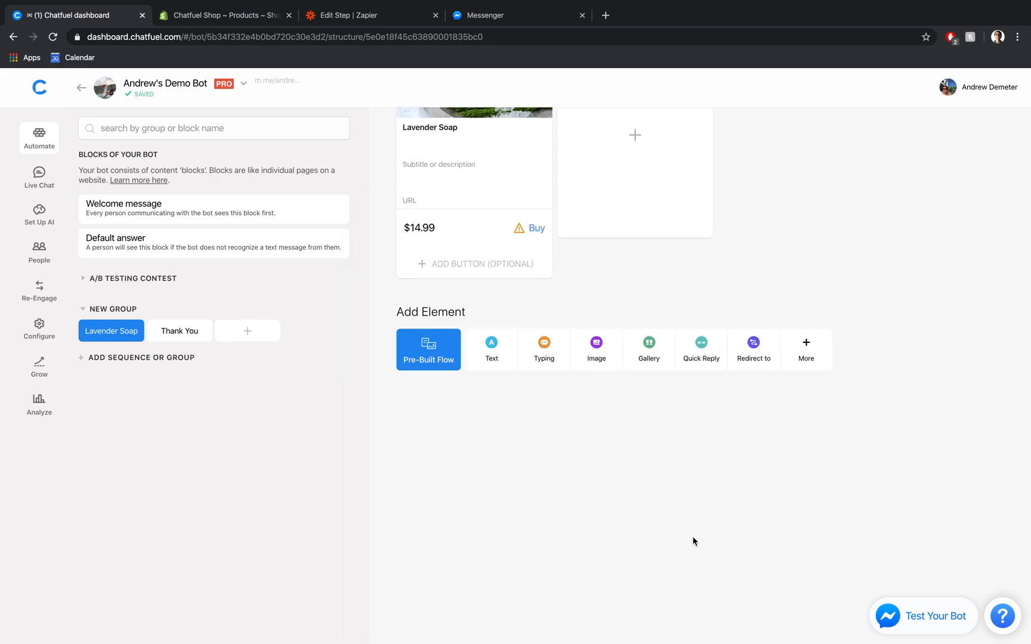
scroll(825, 507, "up", 3)
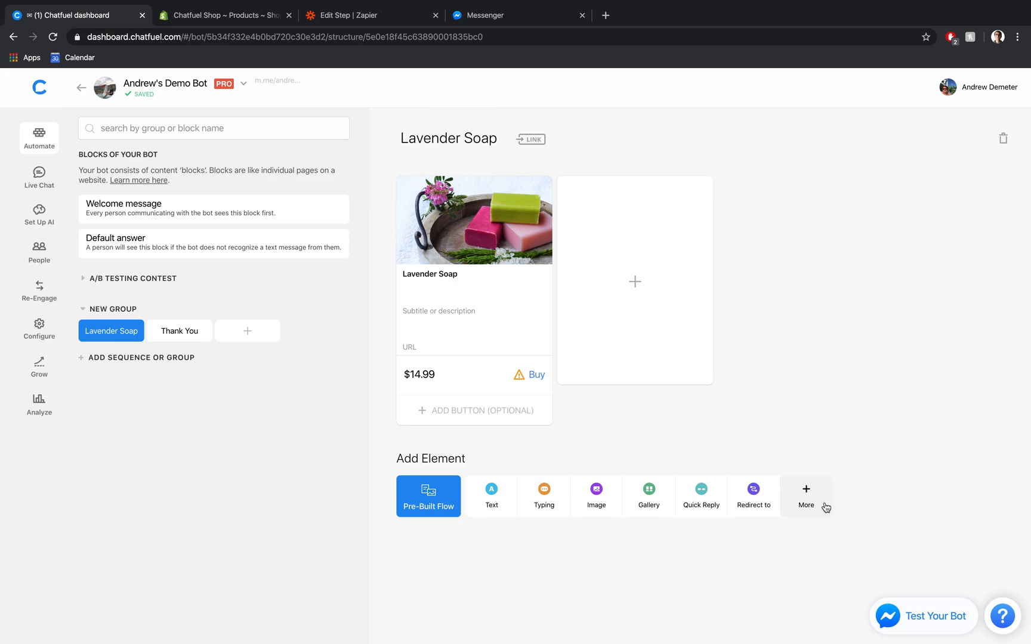
- Add a text element reading "Thanks for your order!" to the Thank You block
left_click(169, 331)
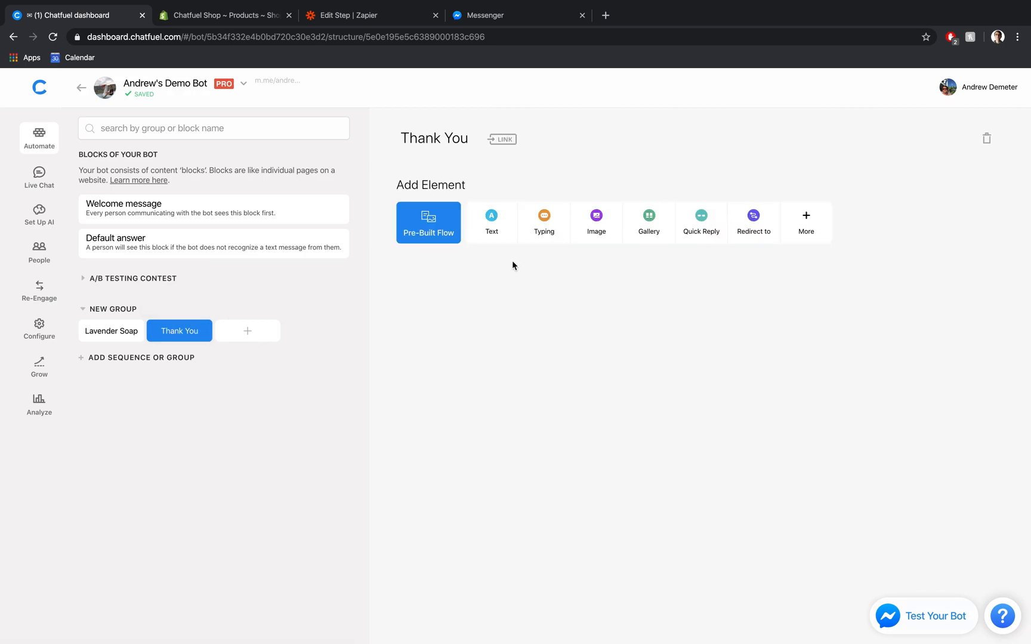
left_click(491, 222)
type("Thanks for your order!")
left_click(788, 183)
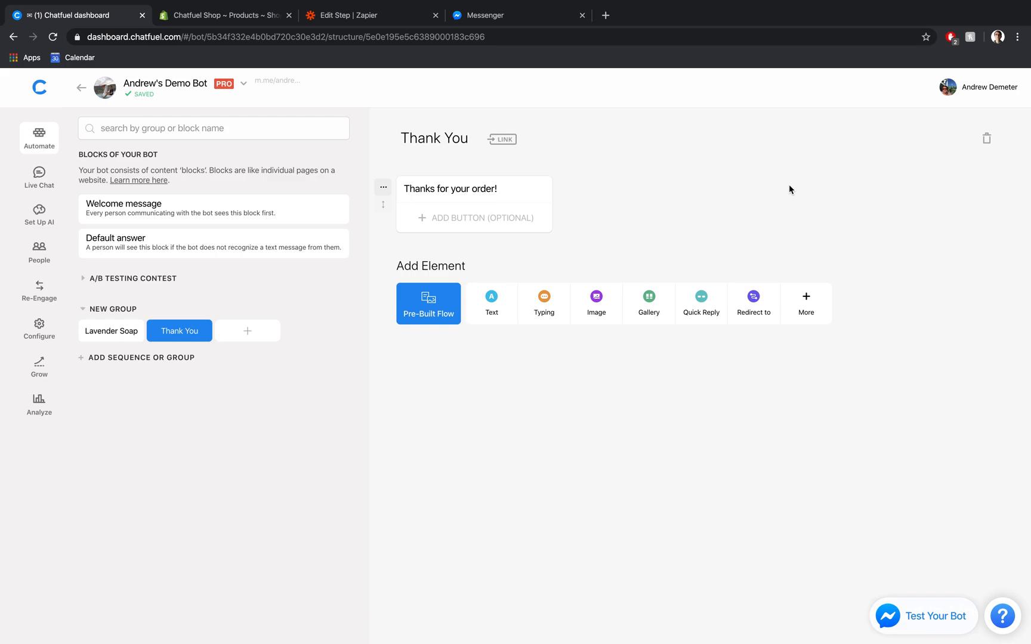
- Add the Export via Zapier plugin to the Thank You block below the text message
left_click(807, 294)
left_click(806, 294)
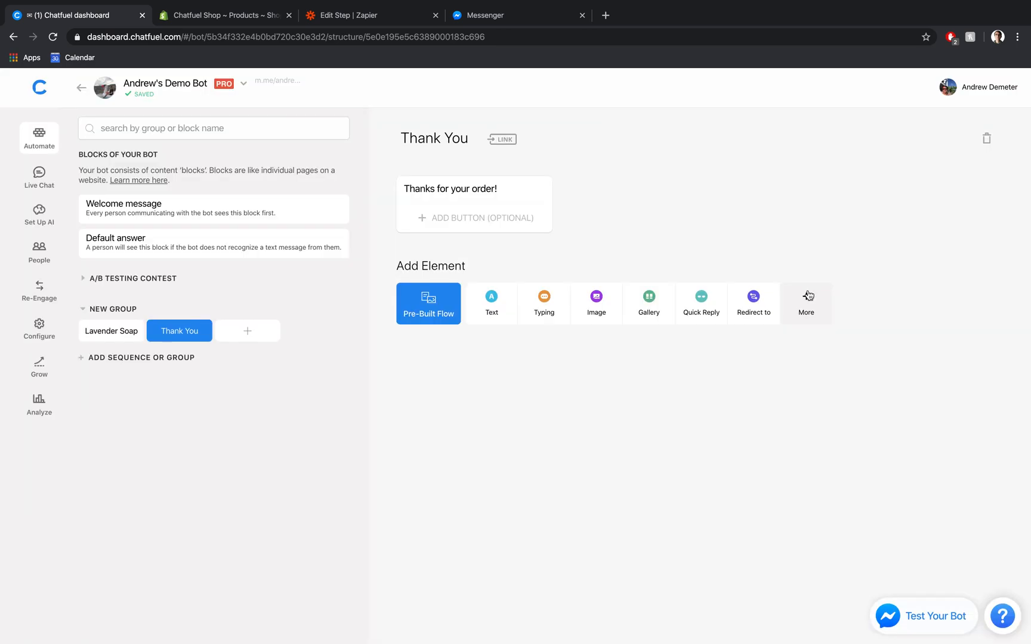
left_click(808, 314)
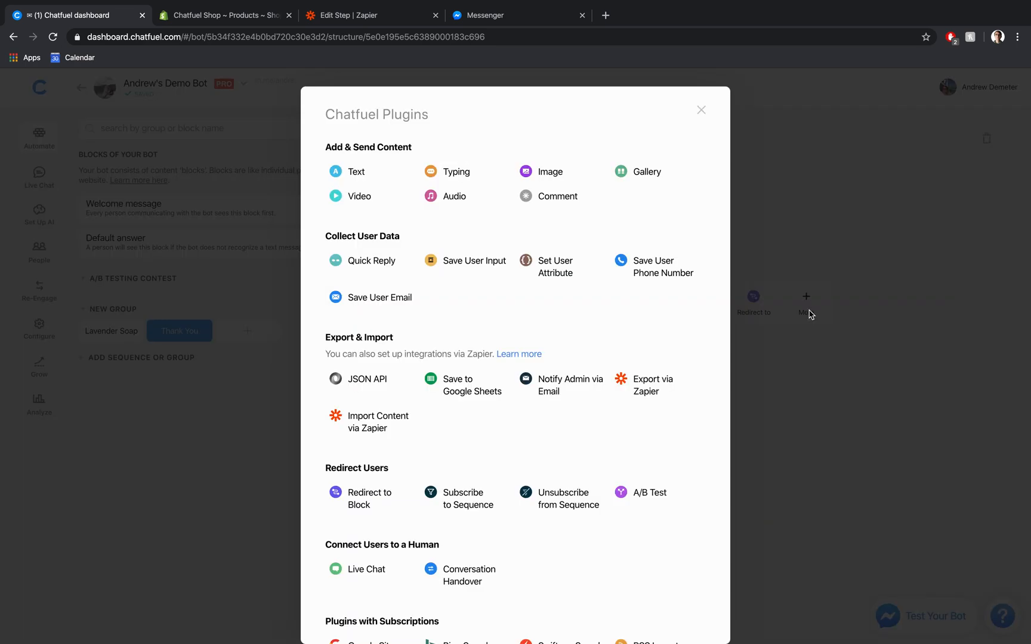
left_click(652, 392)
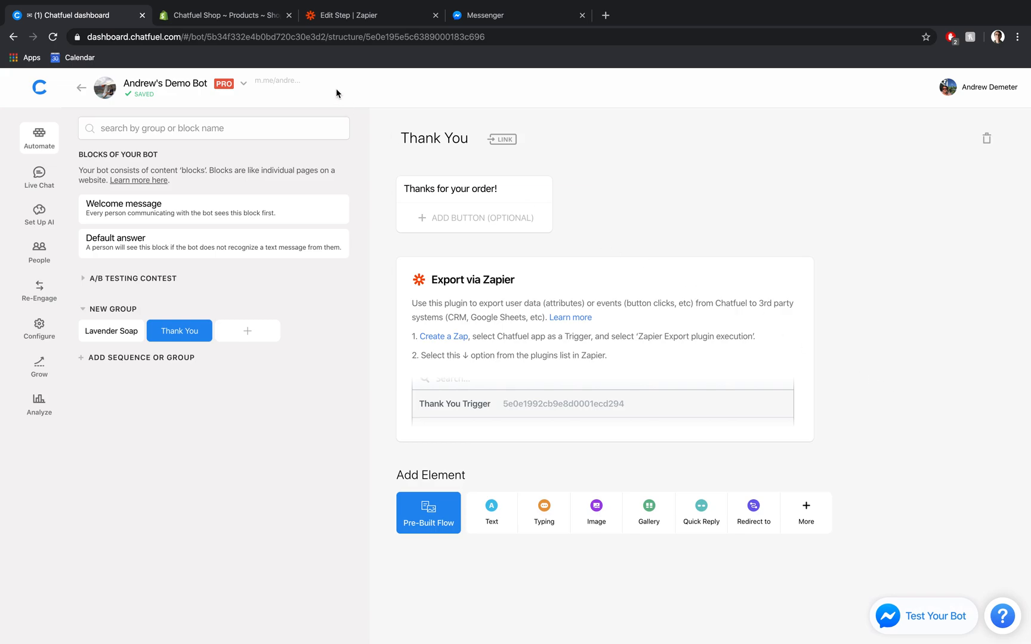
- Switch to the Shopify admin and start a new product titled "Lavender Soap"
left_click(229, 19)
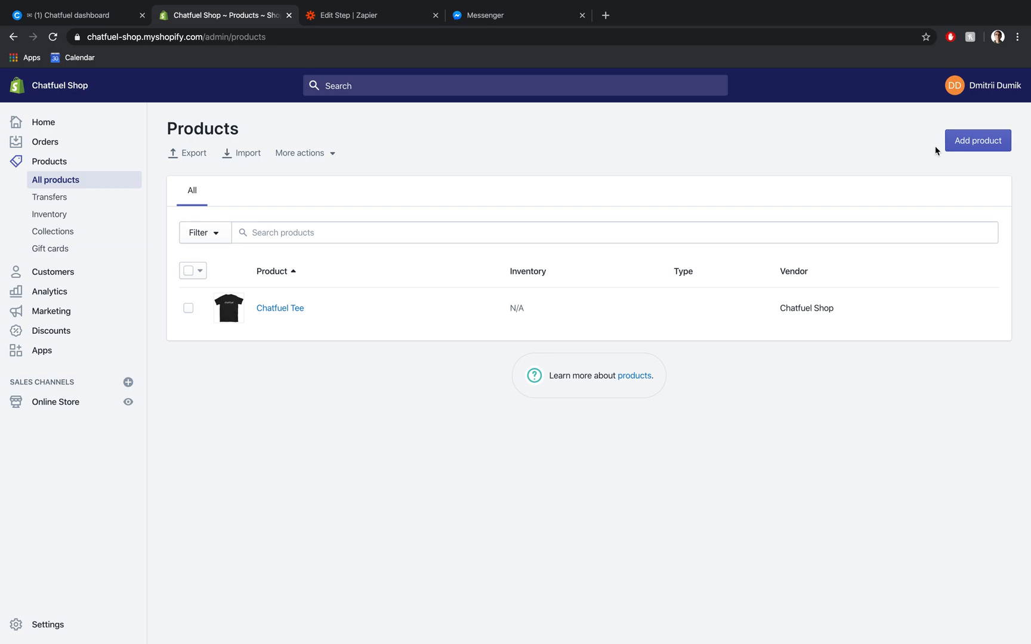
left_click(973, 149)
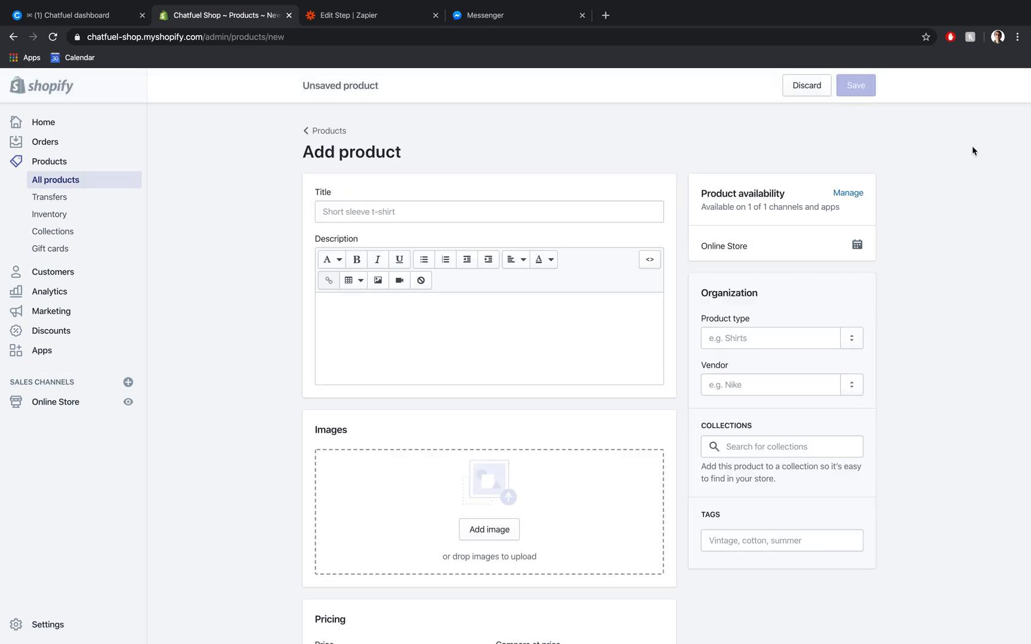
left_click(521, 213)
key("ctrl+v")
left_click(276, 266)
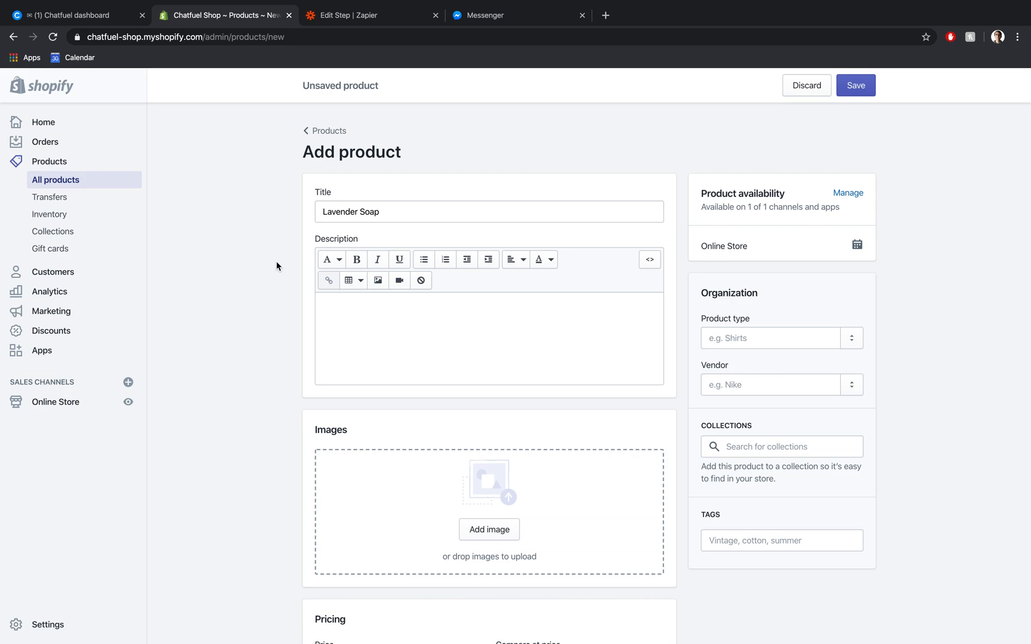
- Upload soap.jpeg from the Desktop as the Lavender Soap product's image
scroll(276, 266, "down", 5)
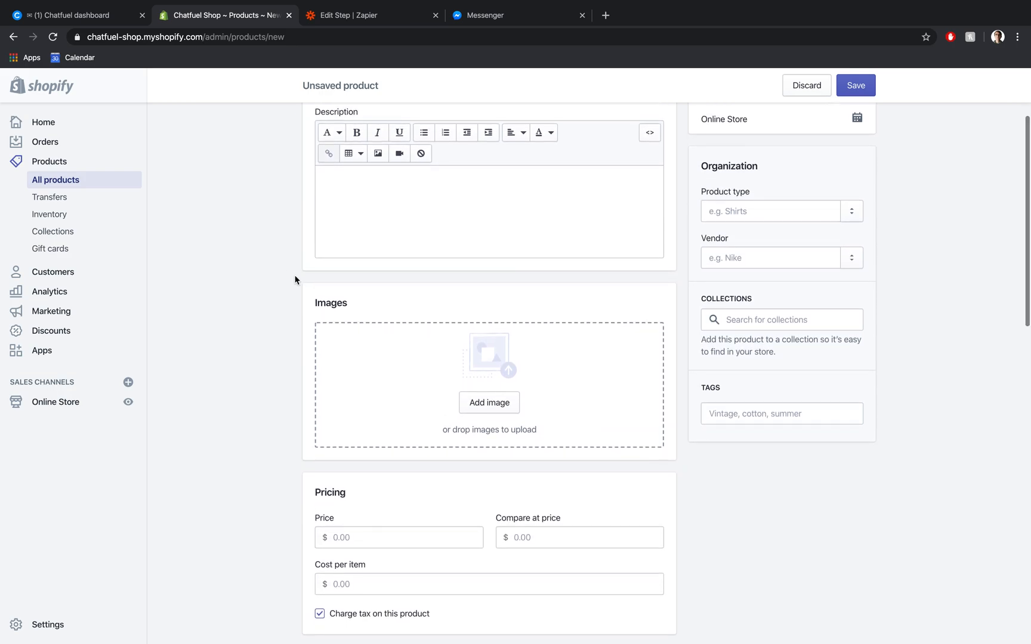
left_click(481, 404)
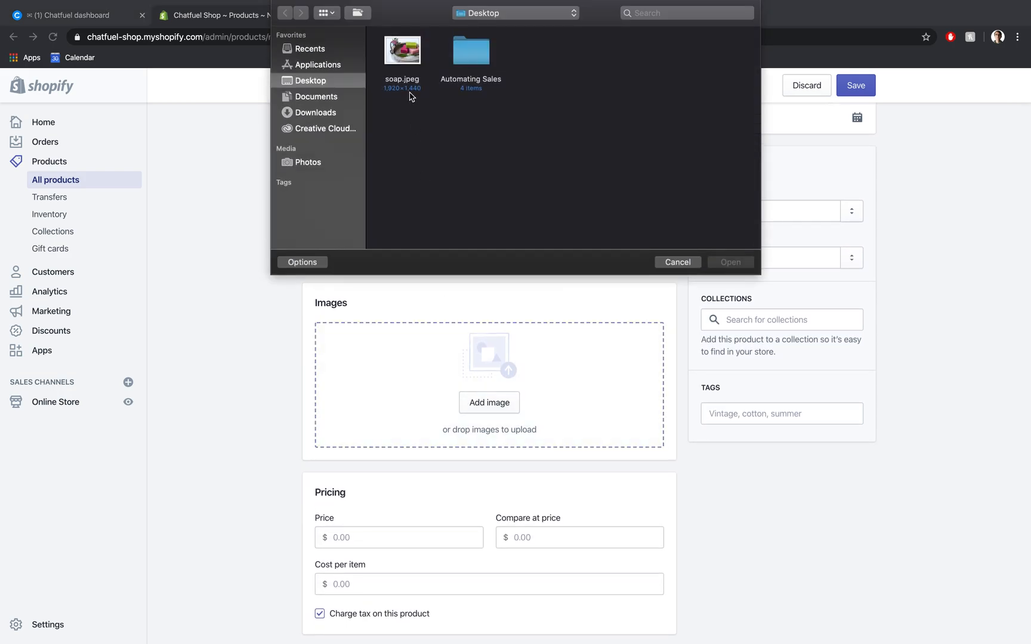
double_click(406, 81)
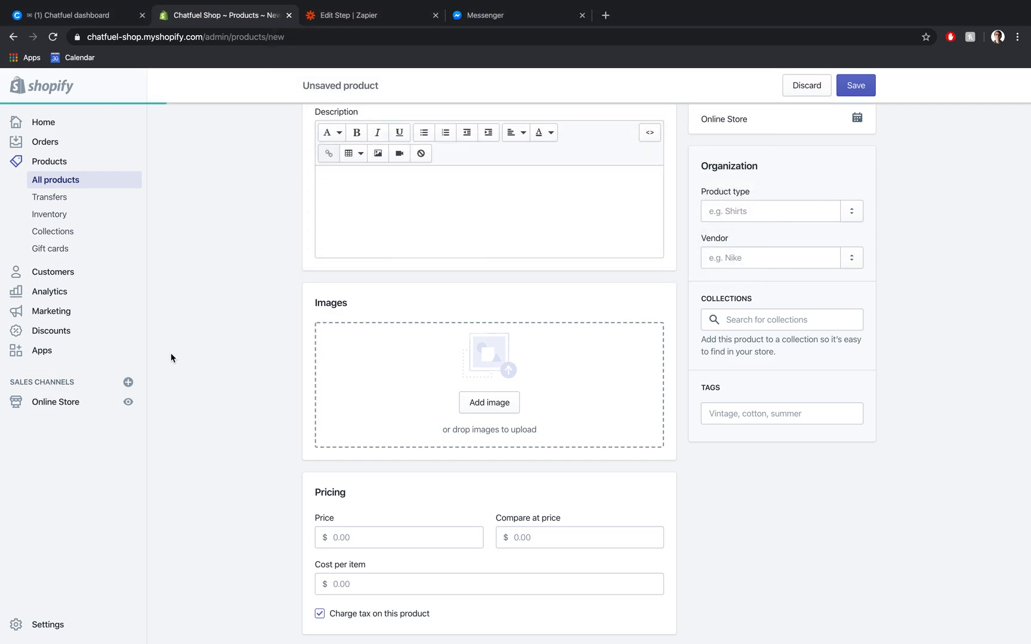
scroll(210, 361, "down", 5)
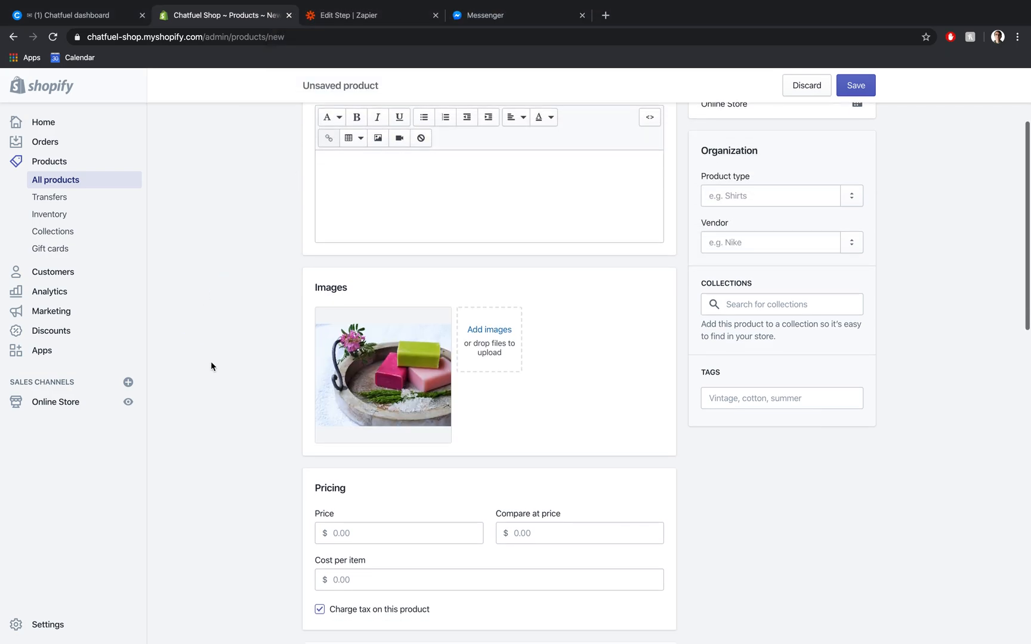
- Set the Lavender Soap product's price to $14.99
left_click(370, 324)
type("14.99")
left_click(239, 361)
- Set the available inventory quantity of Lavender Soap to 3 and save the product
scroll(239, 360, "down", 4)
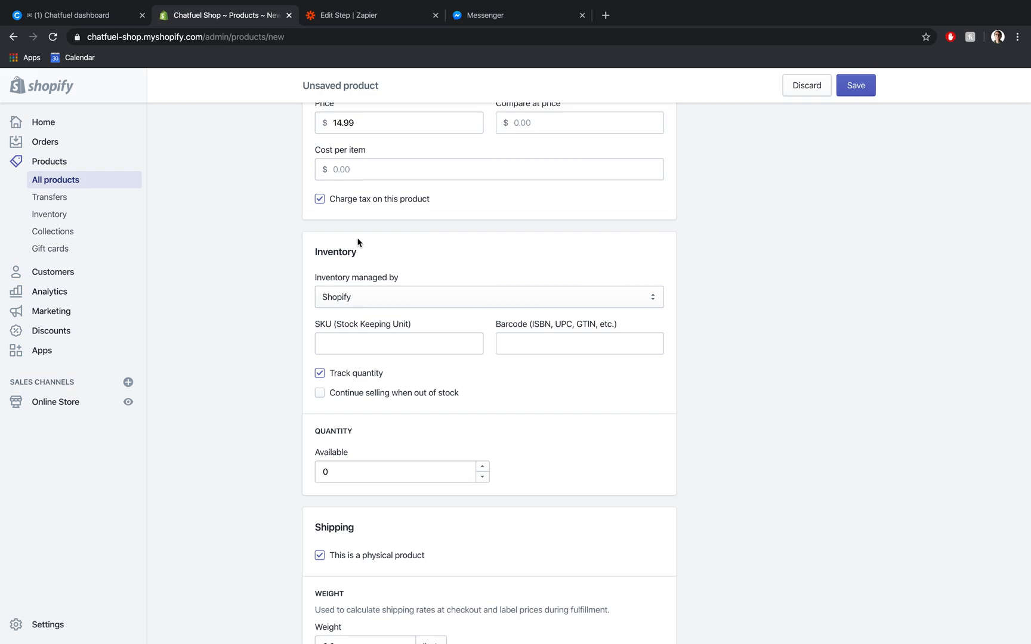
scroll(191, 421, "down", 2)
scroll(191, 421, "down", 3)
triple_click(483, 307)
left_click(246, 356)
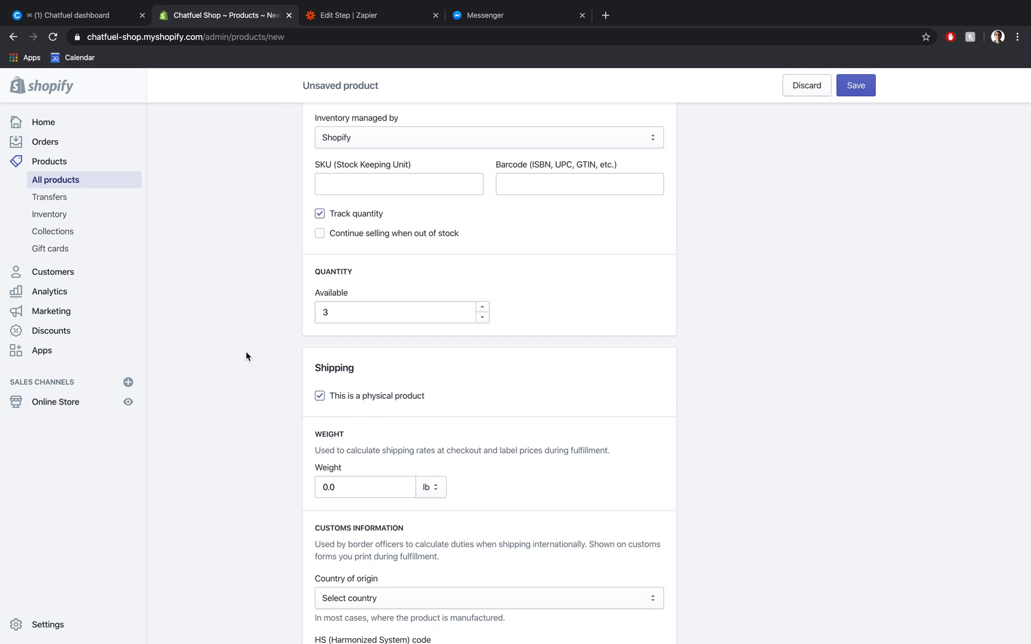
scroll(246, 356, "down", 5)
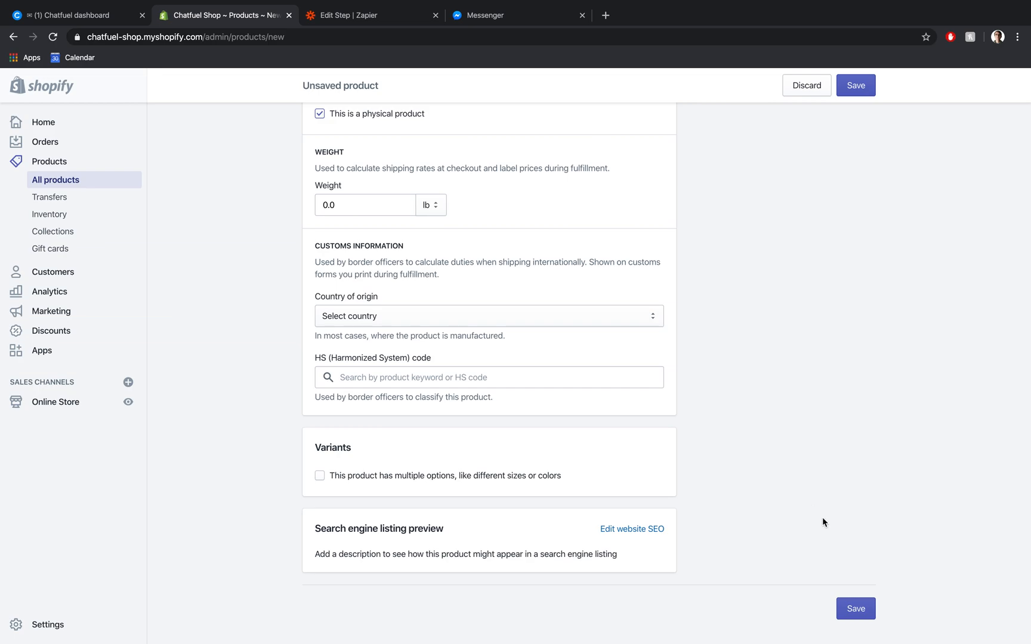
left_click(856, 607)
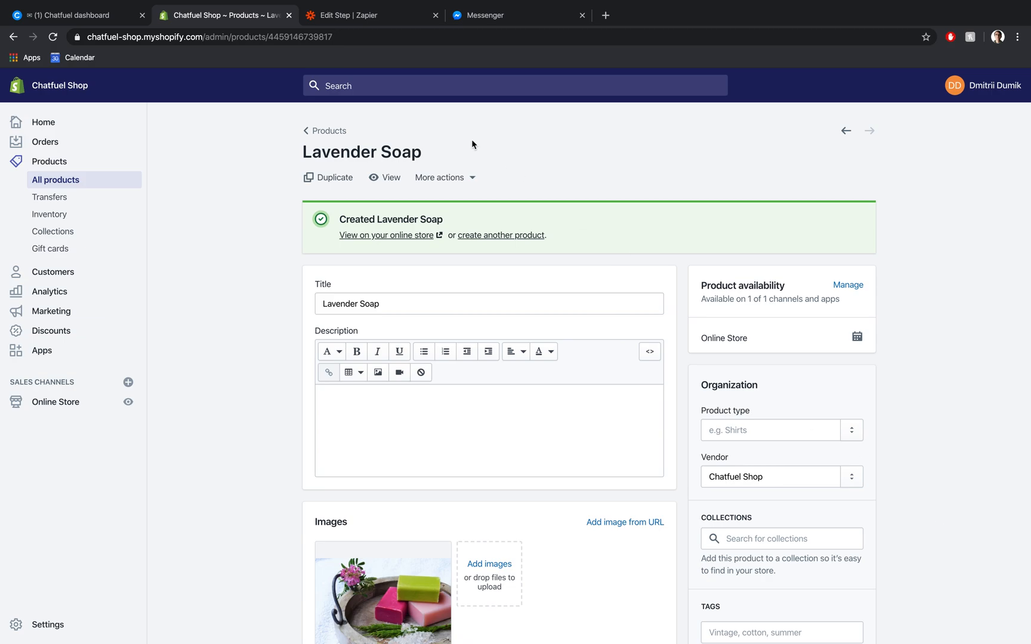
- Switch to the Zapier editor and make Chatfuel's New Trigger of "Export via Zapier" Plugin the zap's trigger event
left_click(366, 22)
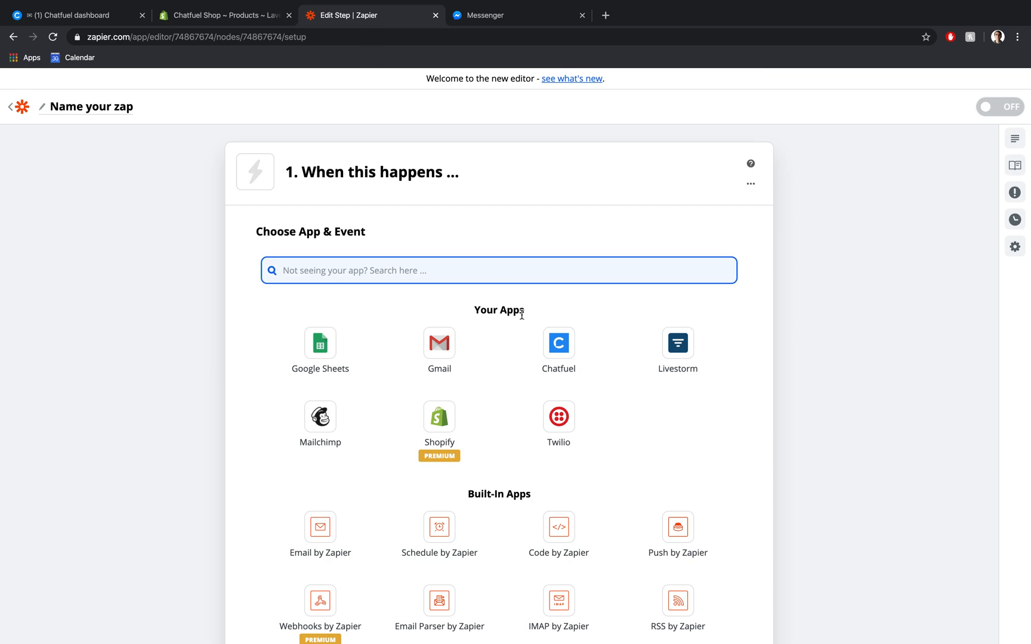
left_click(574, 346)
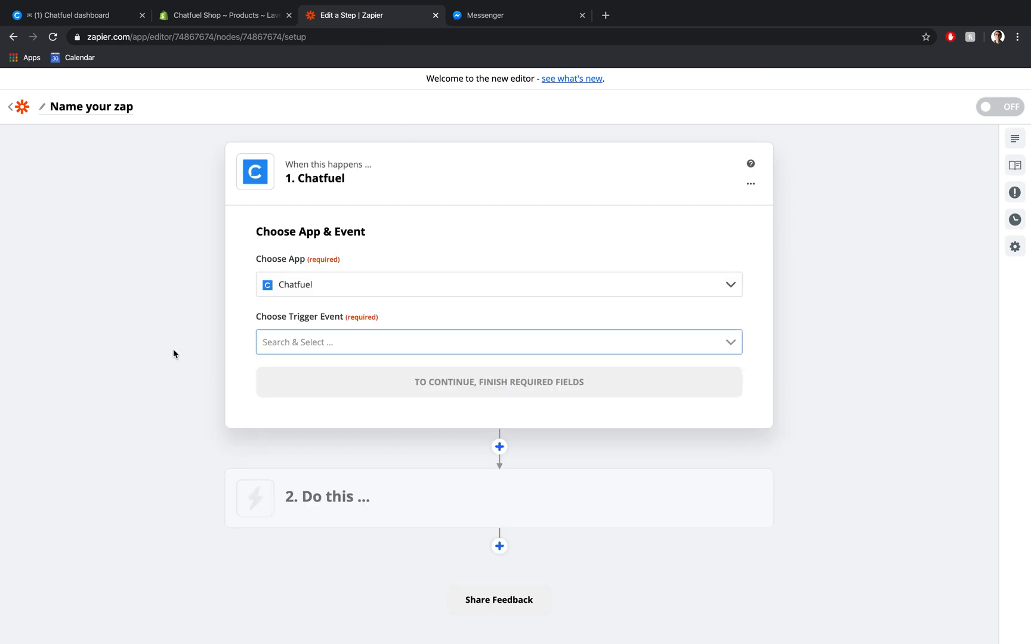
left_click(321, 343)
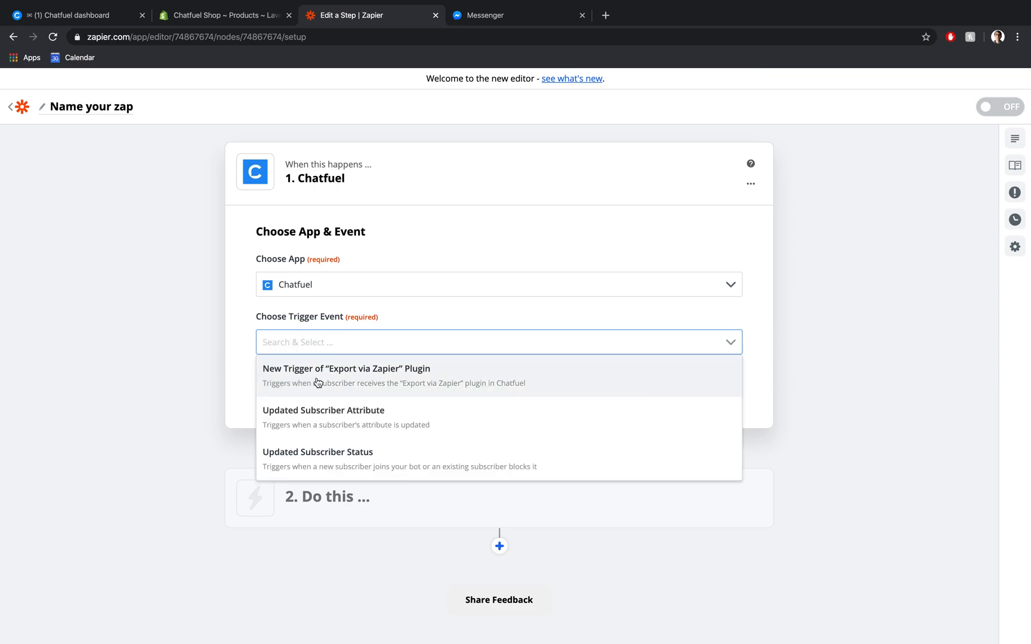
left_click(499, 372)
left_click(476, 388)
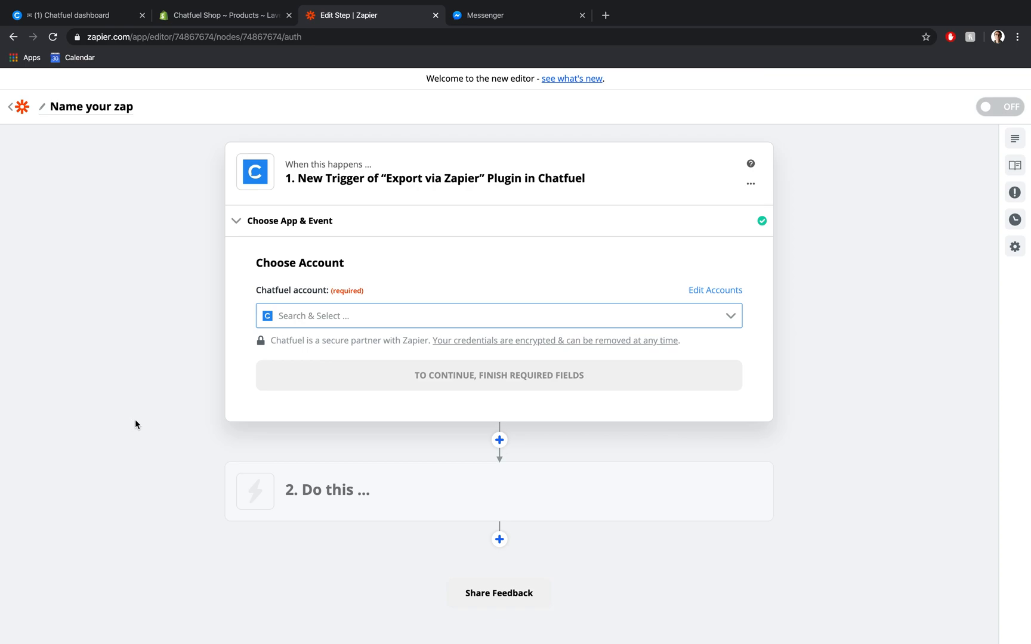
- Choose the Chatfuel (1.0.0) account of the demo bot for the trigger, checking the bot's name in the Chatfuel dashboard
left_click(393, 317)
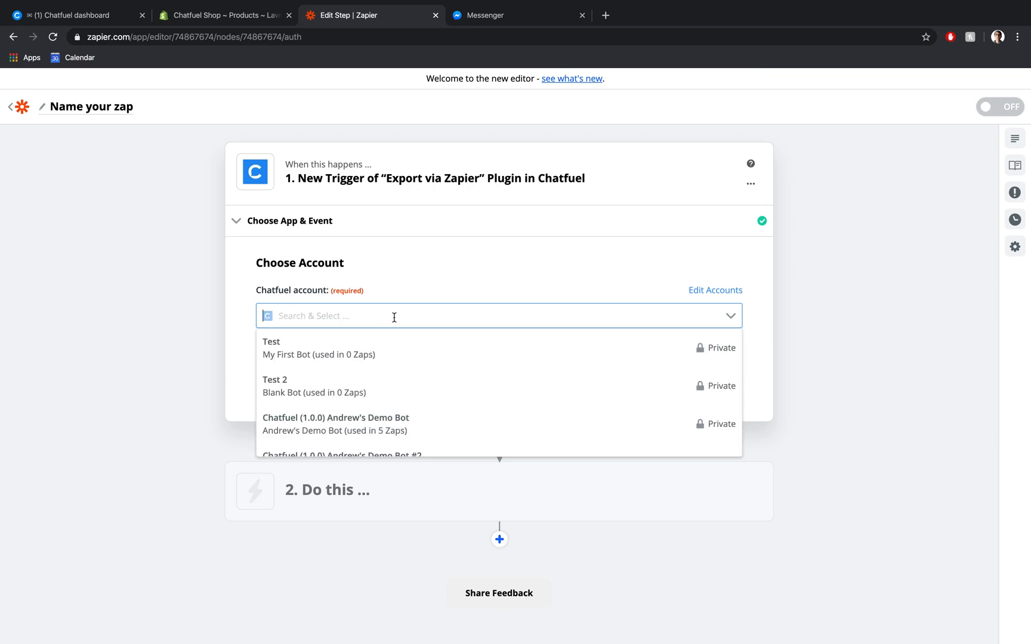
left_click(416, 431)
left_click(111, 17)
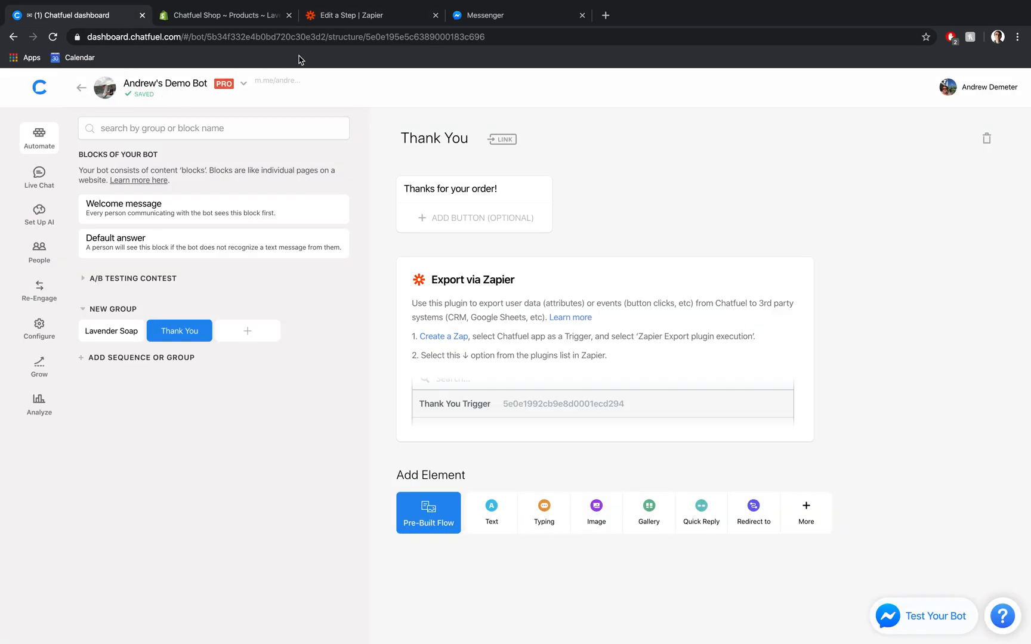
left_click(389, 19)
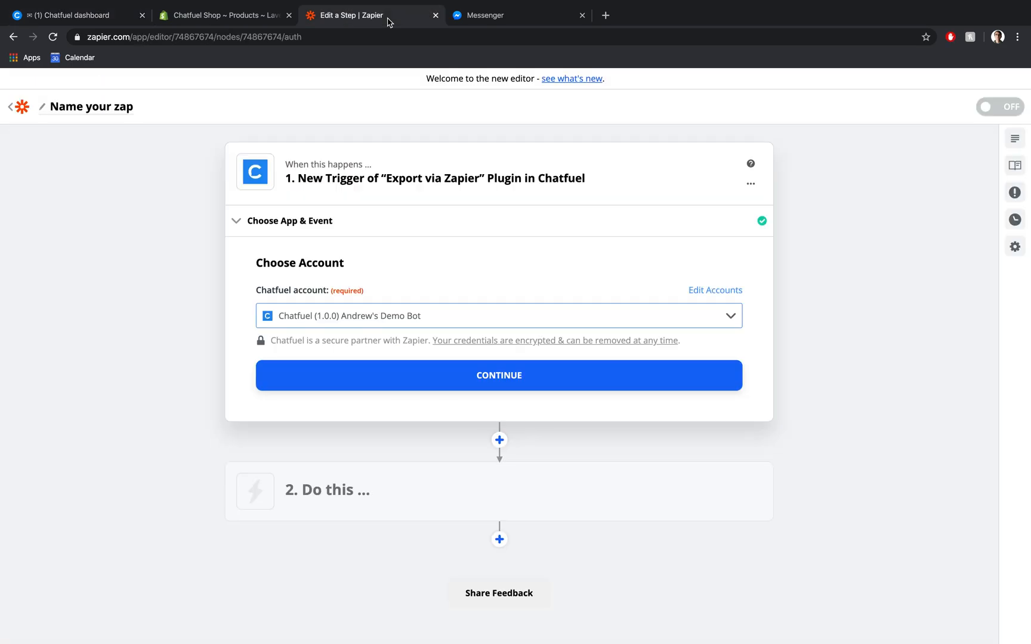
left_click(405, 374)
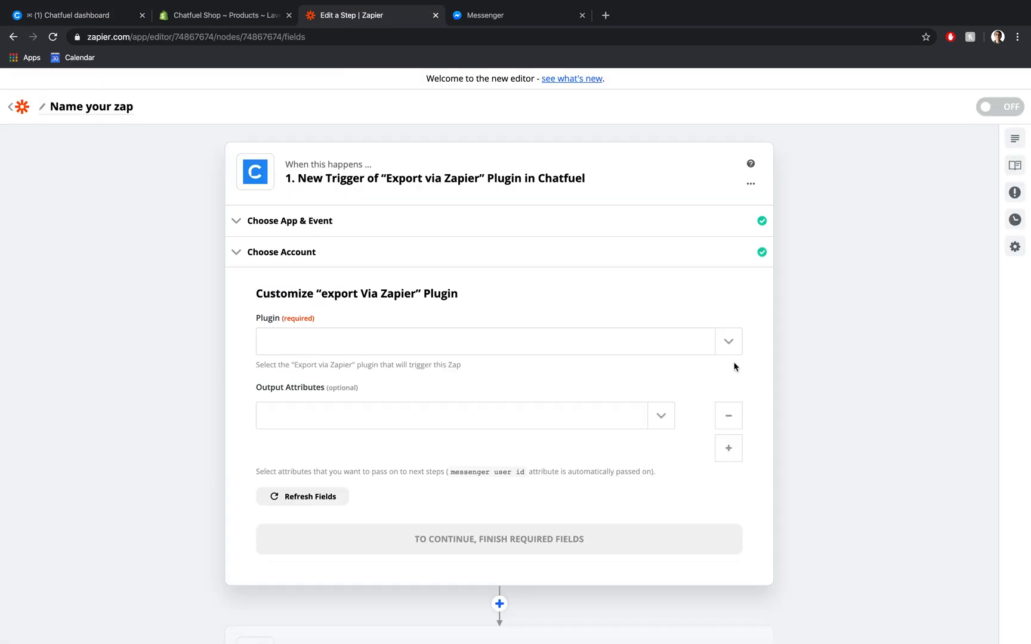
- Select Thank You Trigger as the trigger's plugin and compare its ID with the Export via Zapier plugin in Chatfuel's Thank You block
left_click(729, 343)
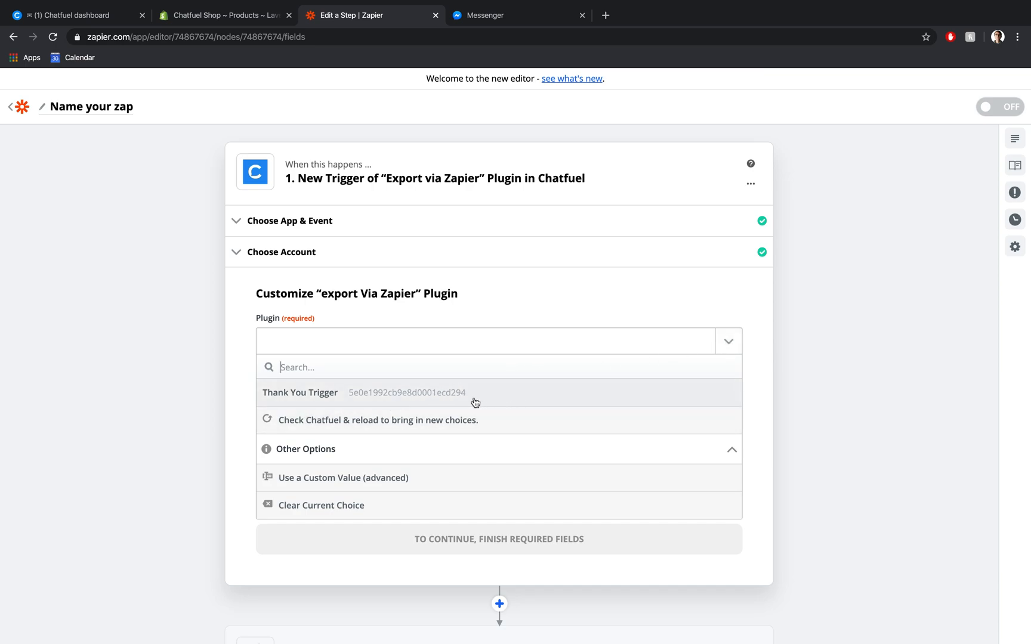
left_click(511, 400)
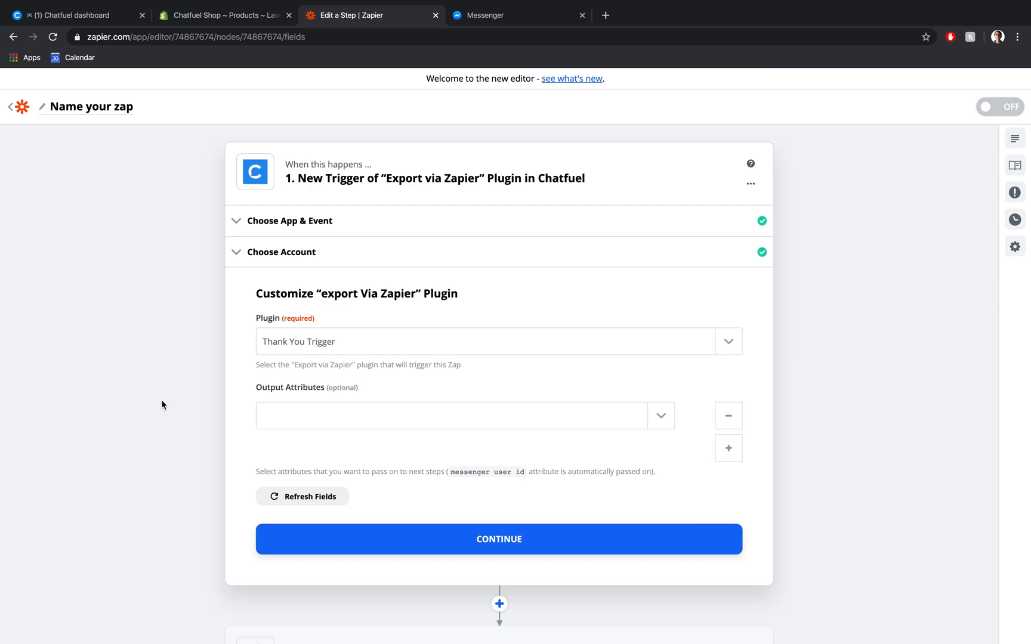
left_click(729, 343)
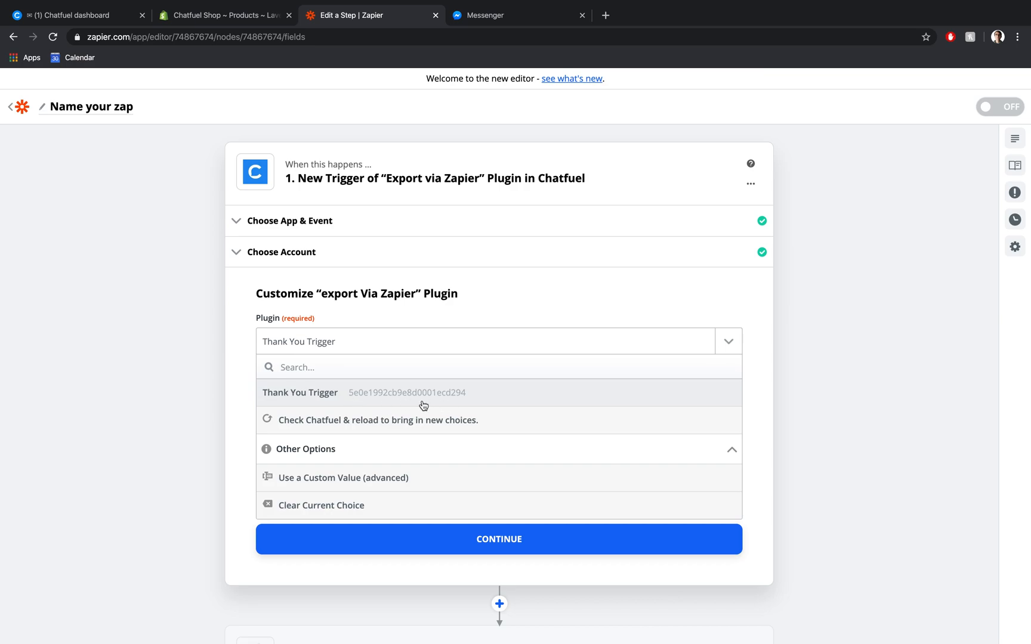
left_click(179, 331)
left_click(83, 16)
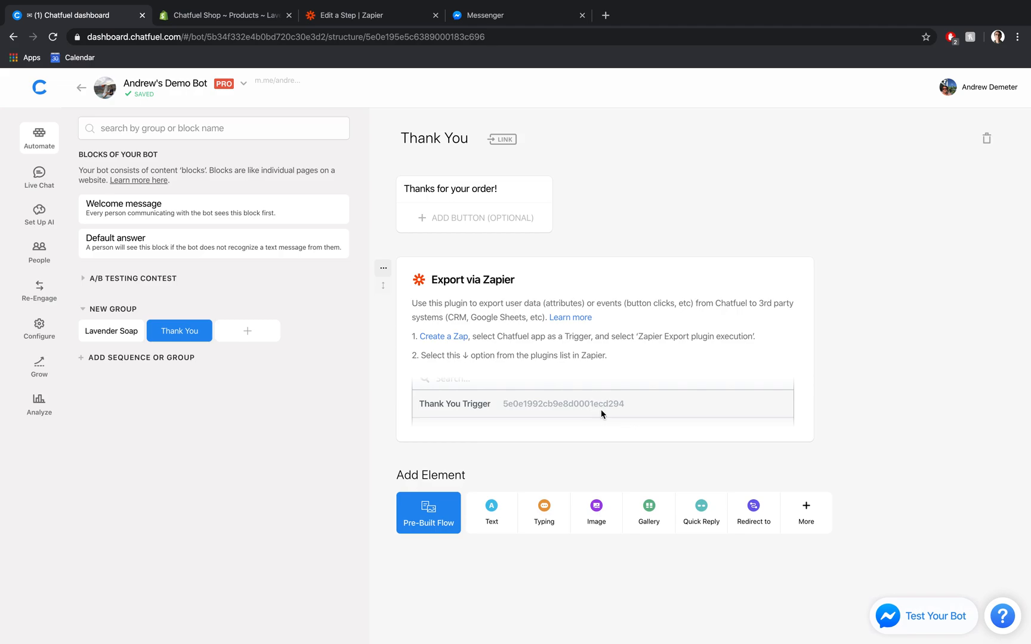
left_click(391, 16)
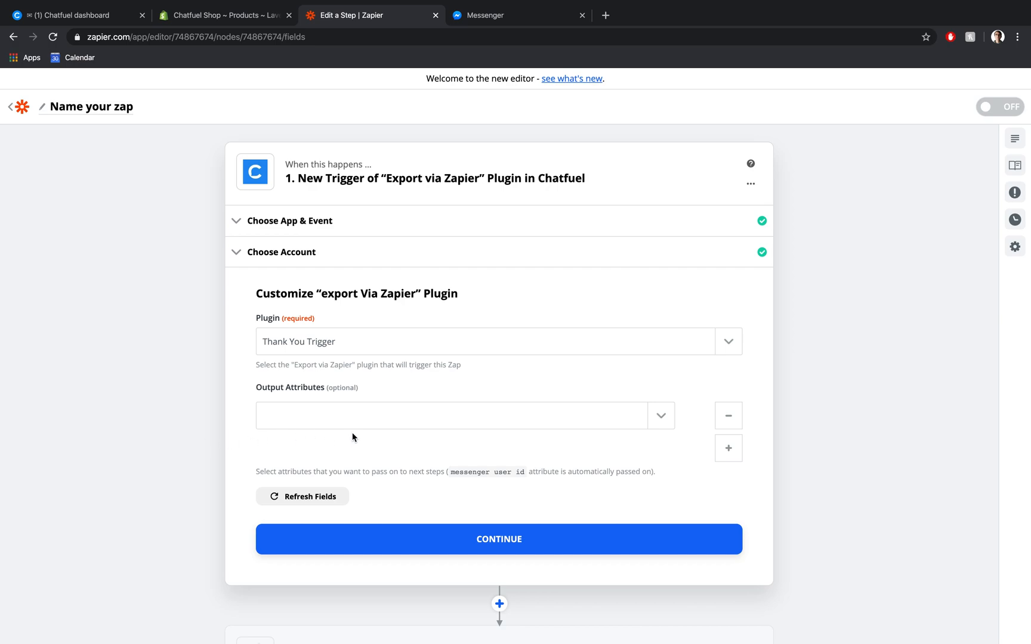
- Skip the trigger test and set the zap's action to Shopify's Update Inventory Quantity event
left_click(365, 545)
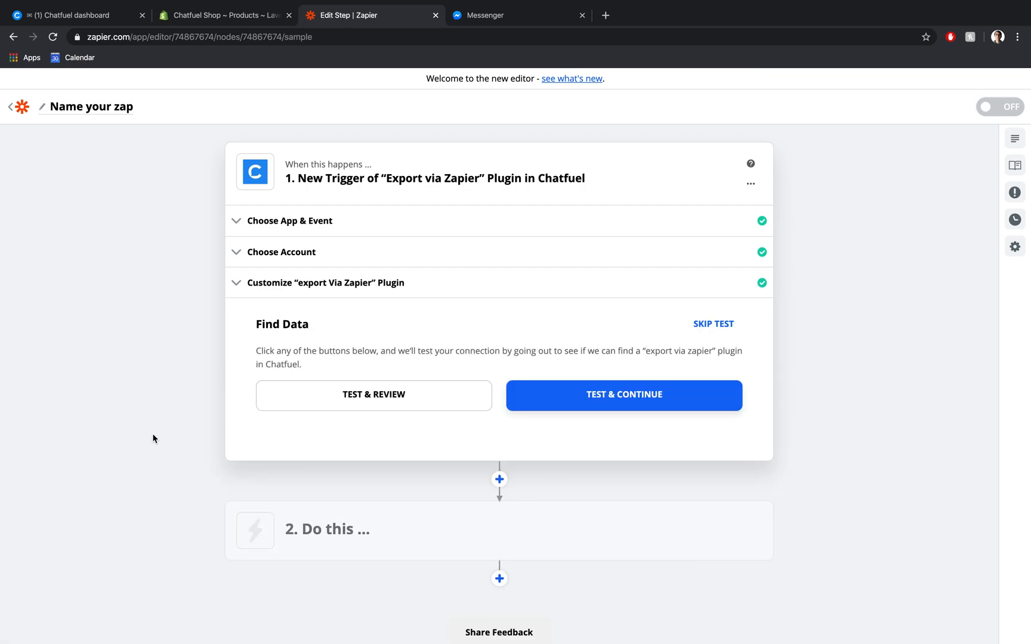
left_click(720, 327)
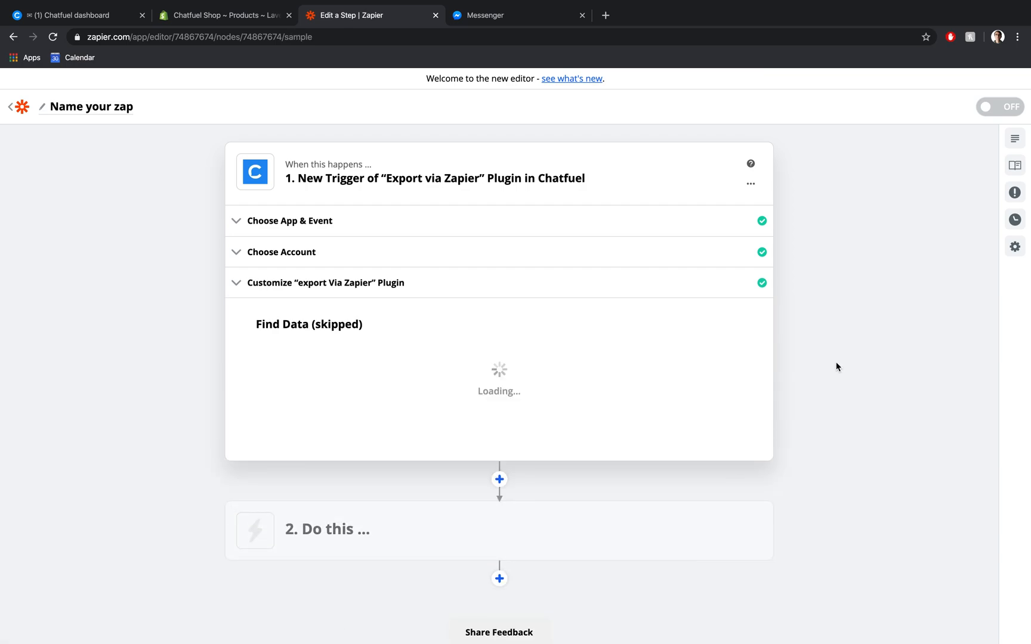
scroll(835, 367, "down", 2)
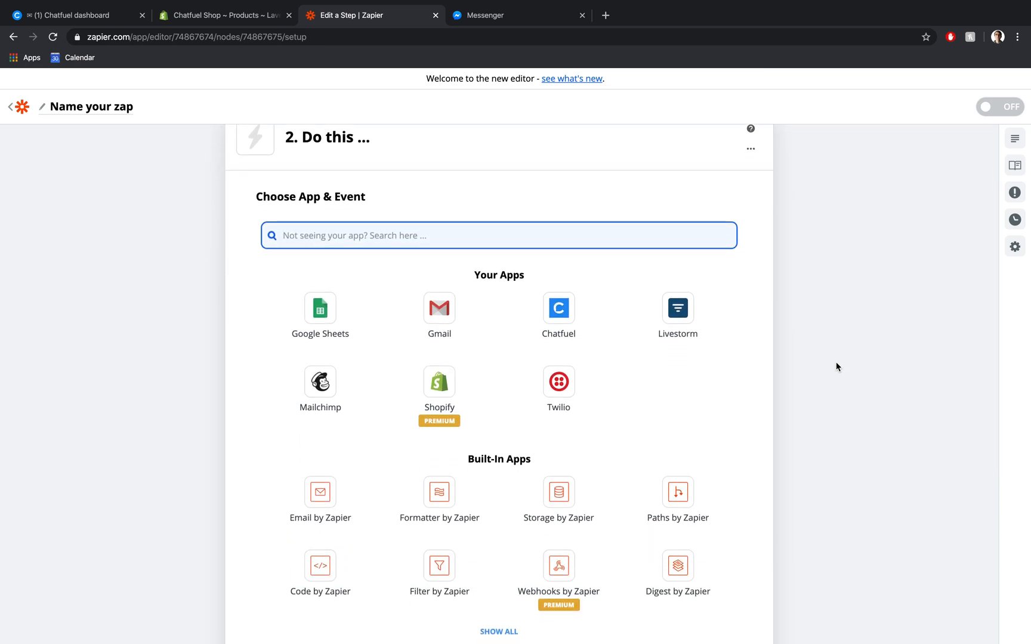
left_click(442, 385)
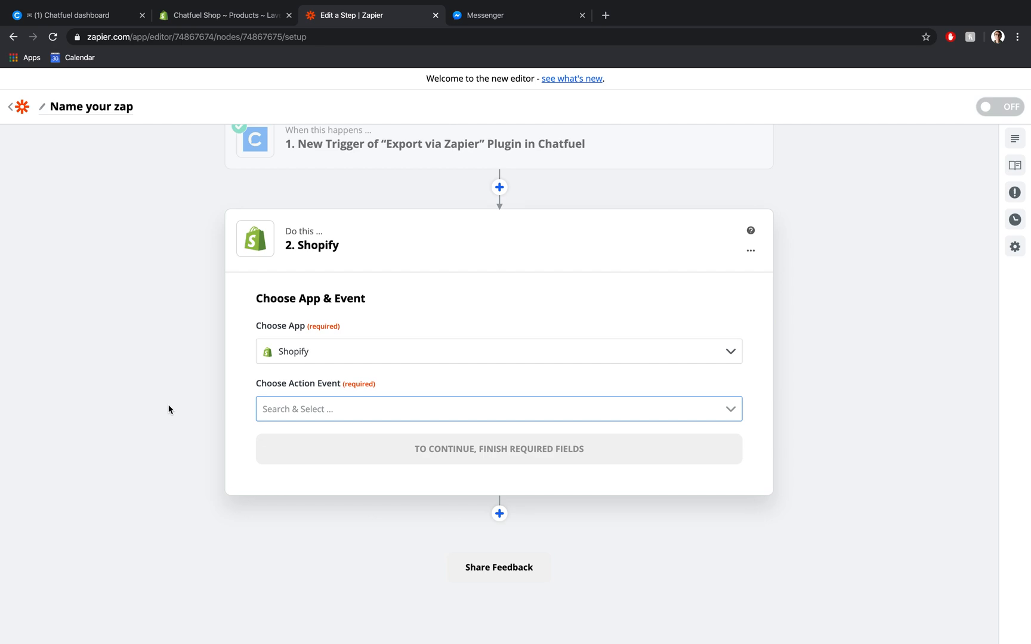
left_click(322, 406)
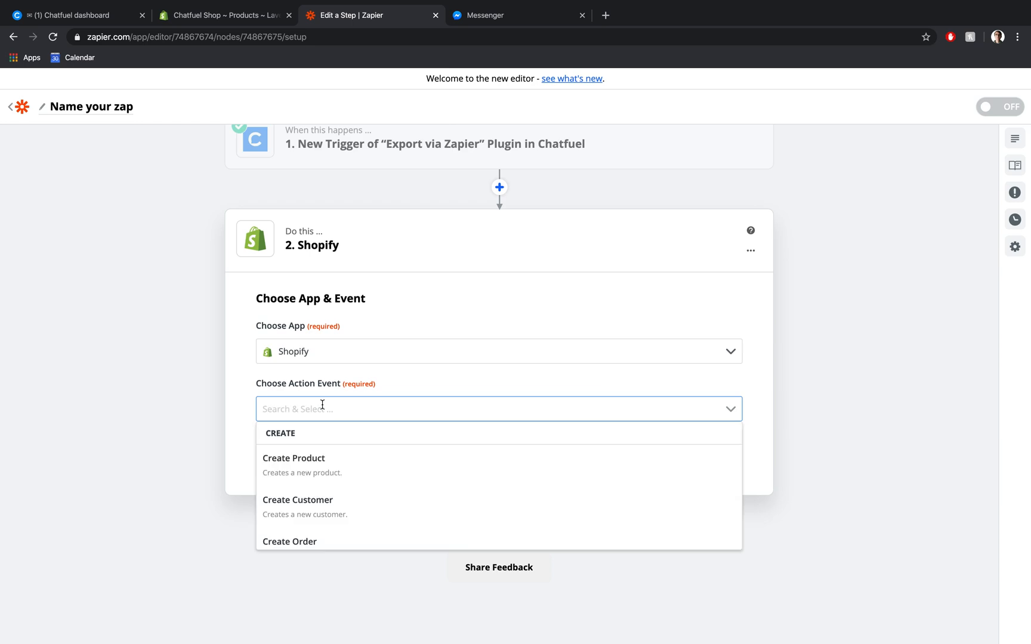
scroll(358, 488, "down", 5)
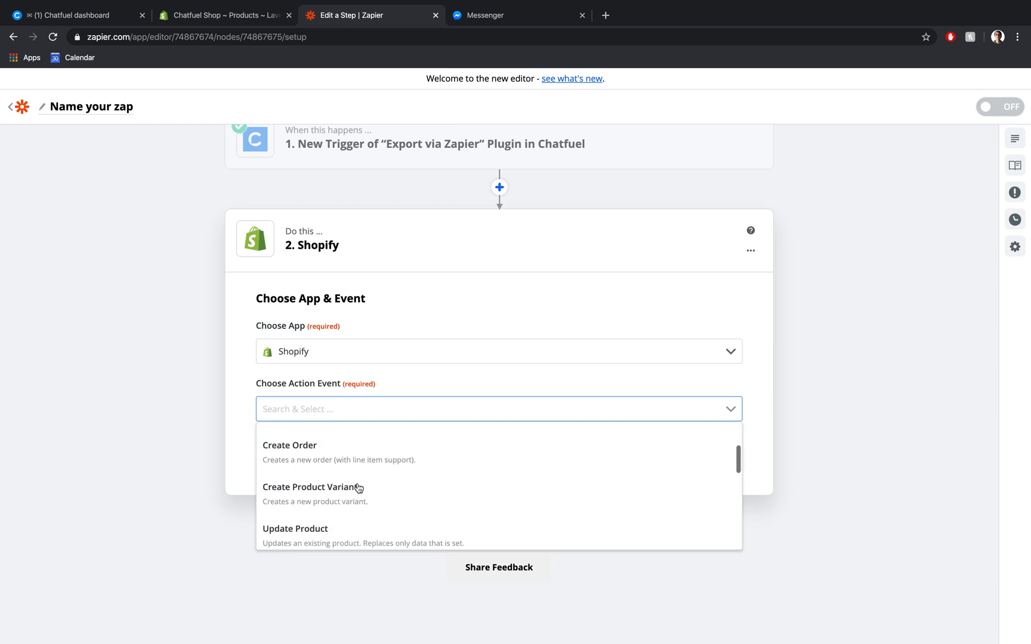
scroll(358, 488, "down", 5)
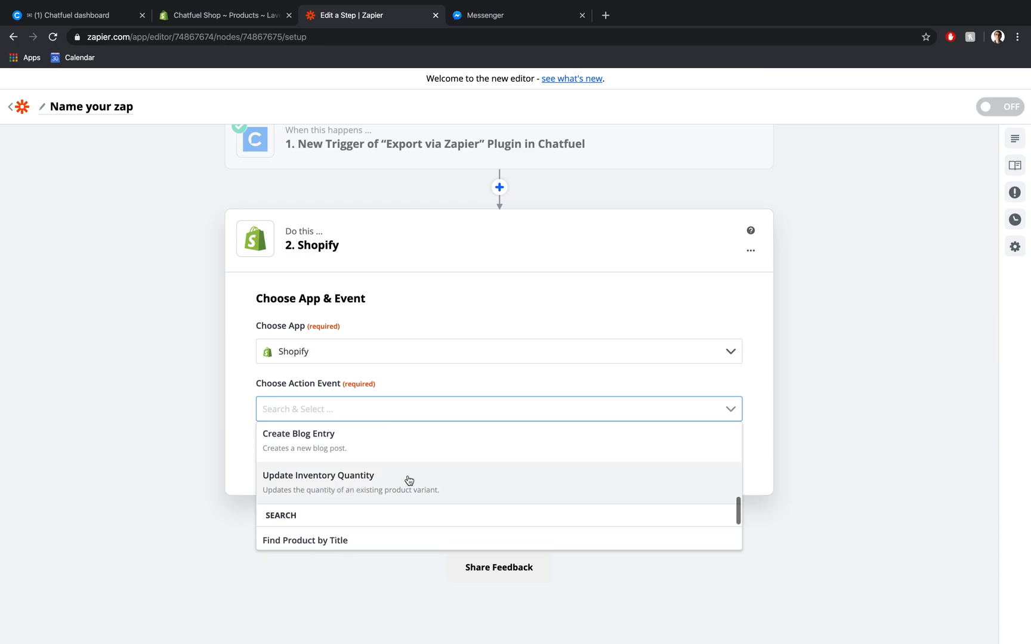
left_click(407, 479)
left_click(367, 457)
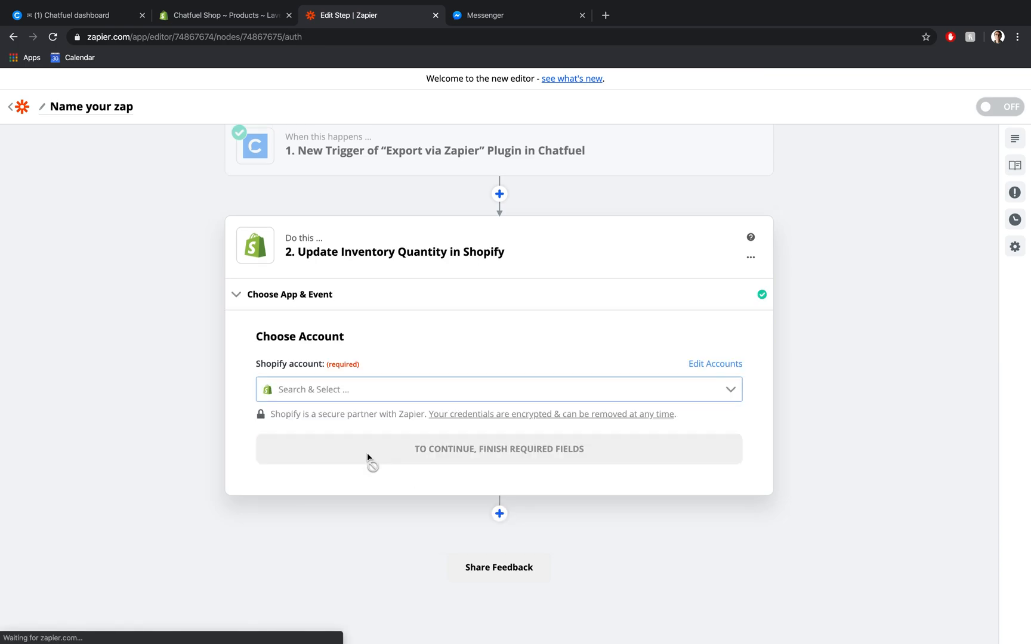
- Connect the existing Shopify account to the action and choose the store's street-address location for the inventory update
left_click(375, 390)
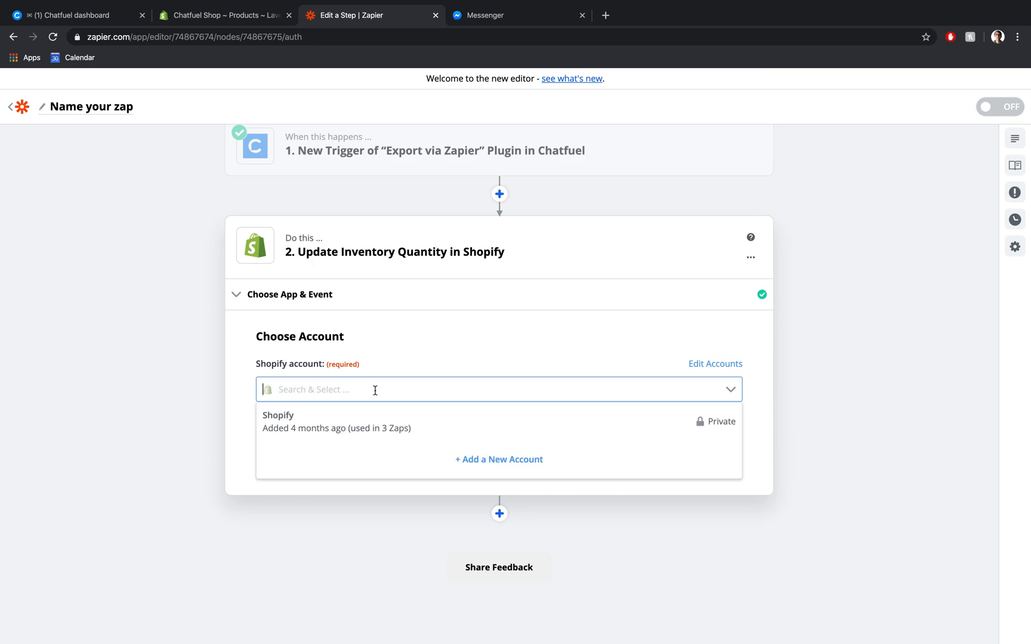
left_click(430, 428)
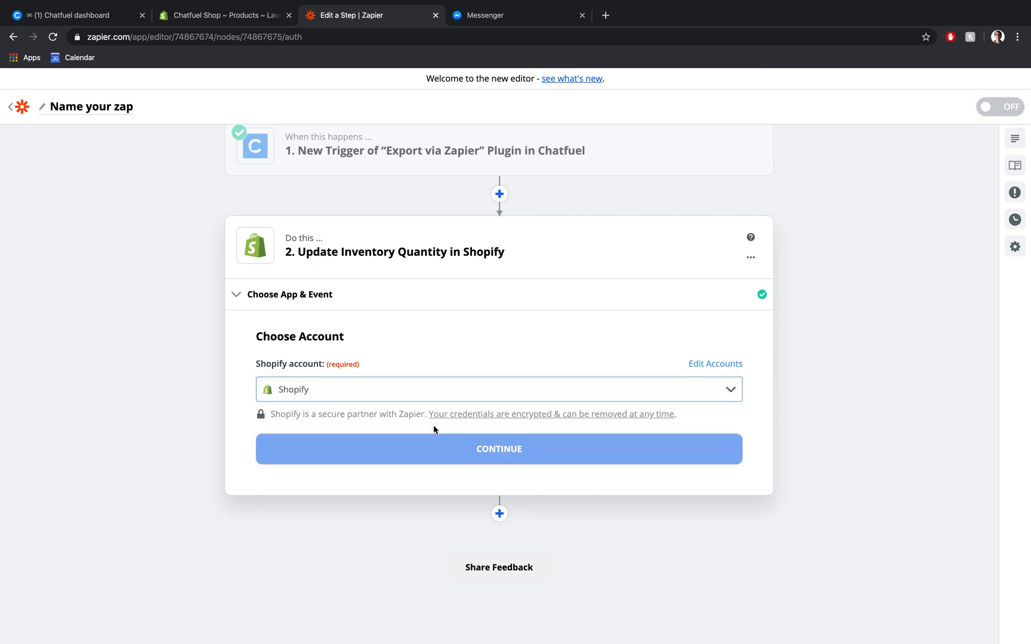
left_click(404, 453)
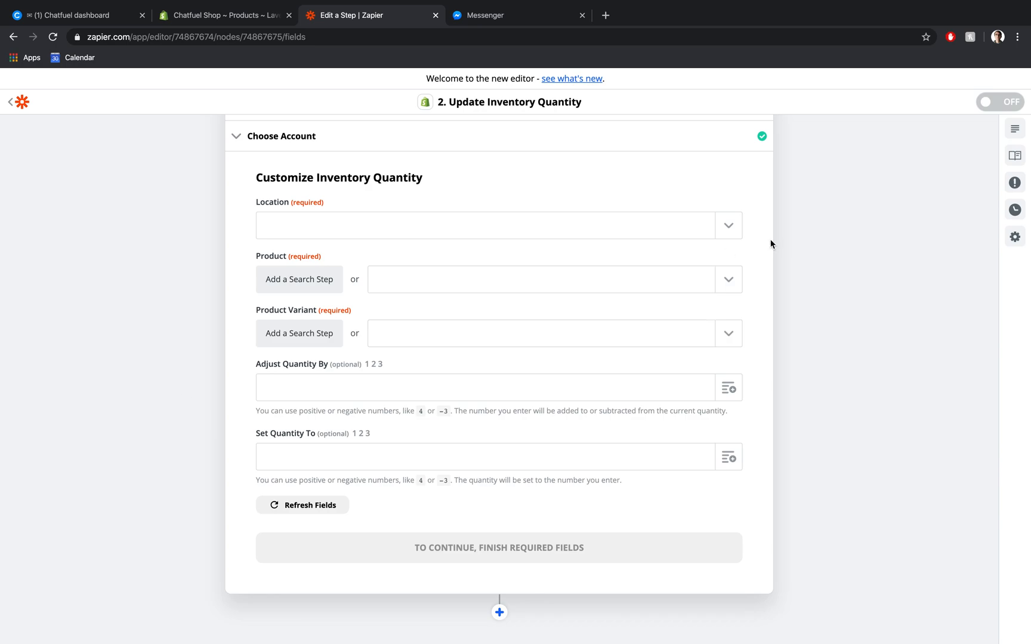
left_click(733, 230)
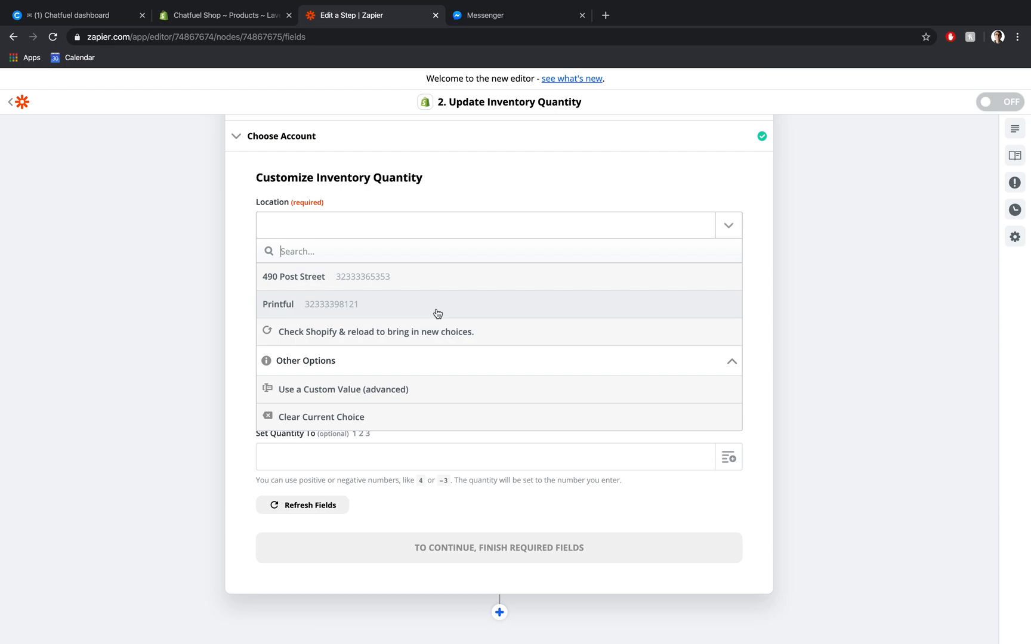
left_click(453, 278)
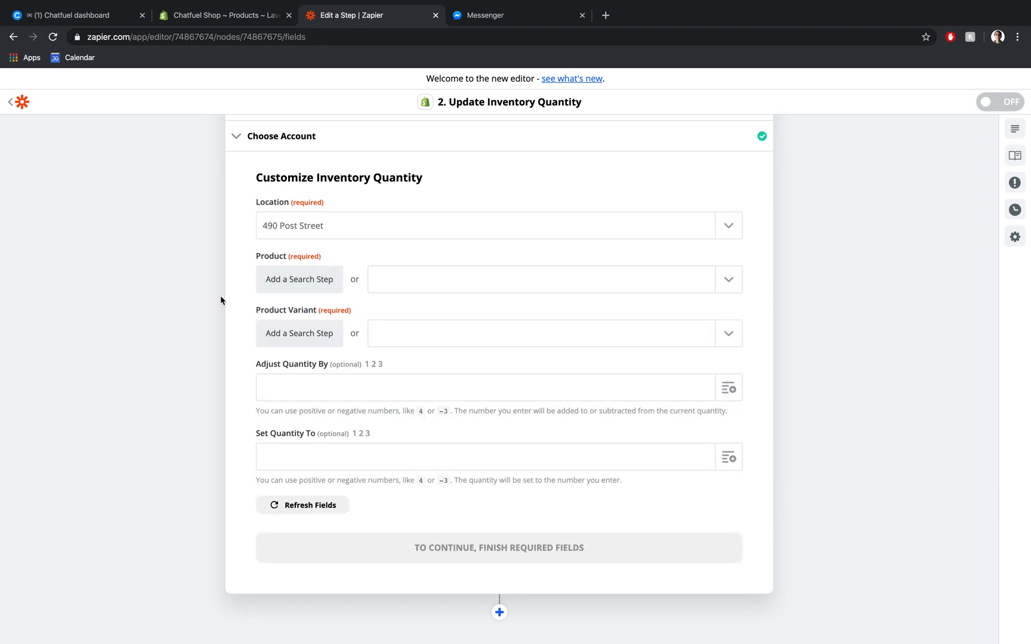
- Choose Lavender Soap as the product and Default Title as its variant for the inventory update
left_click(727, 281)
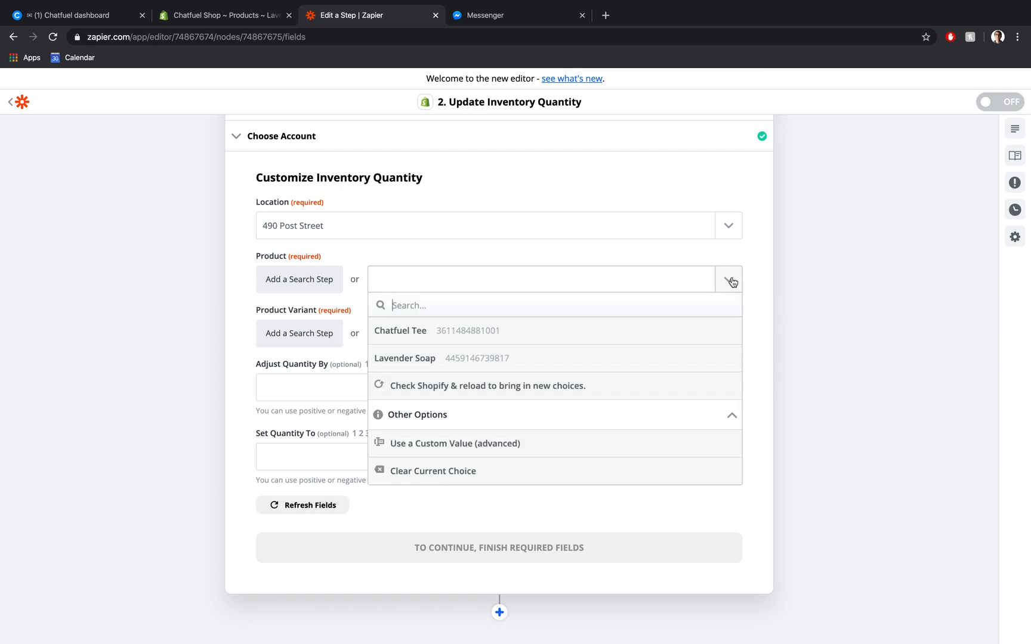
left_click(663, 361)
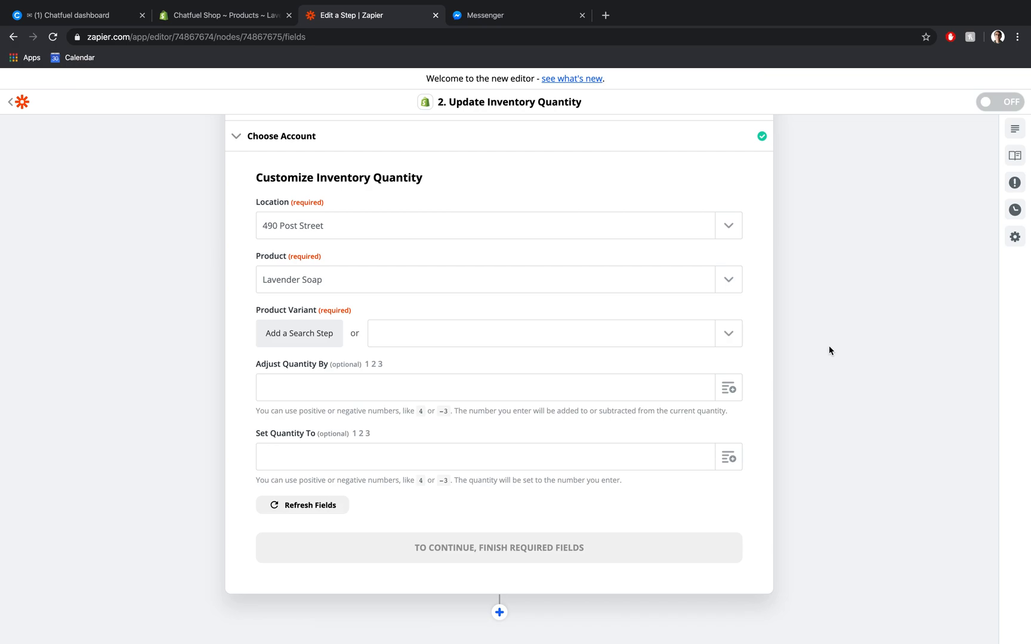
left_click(727, 340)
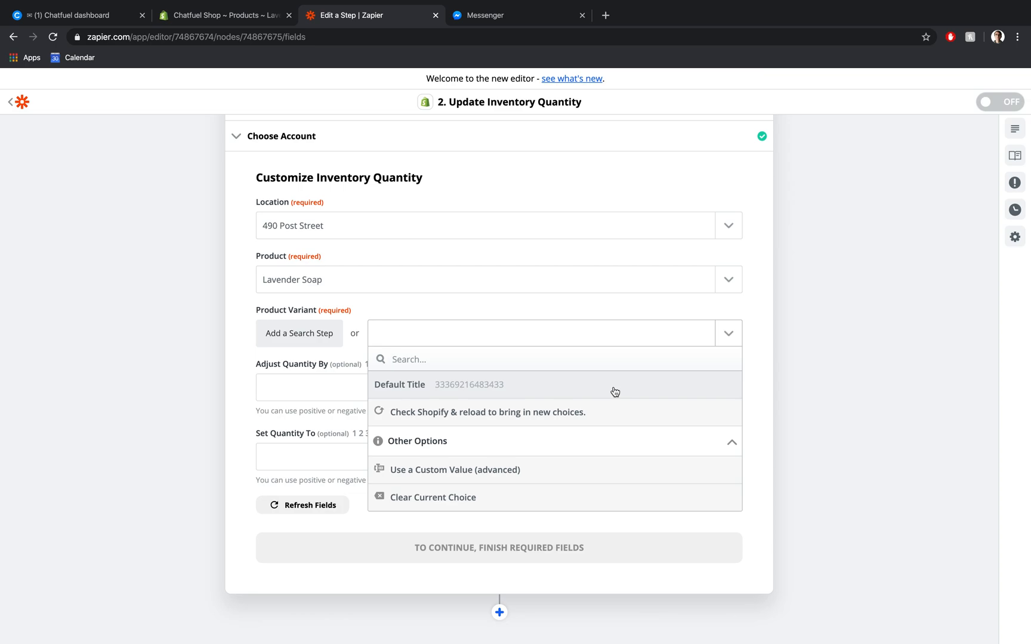
left_click(615, 387)
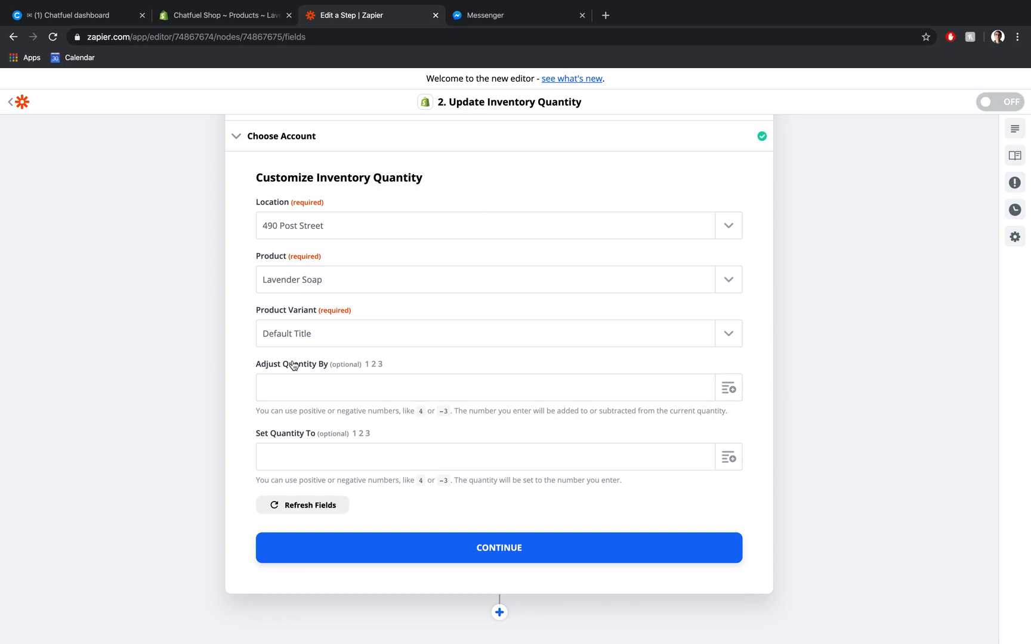
- Set the action to adjust the inventory quantity by -1 and continue to the Send Data test
left_click(352, 389)
type("-1")
left_click(156, 452)
left_click(340, 552)
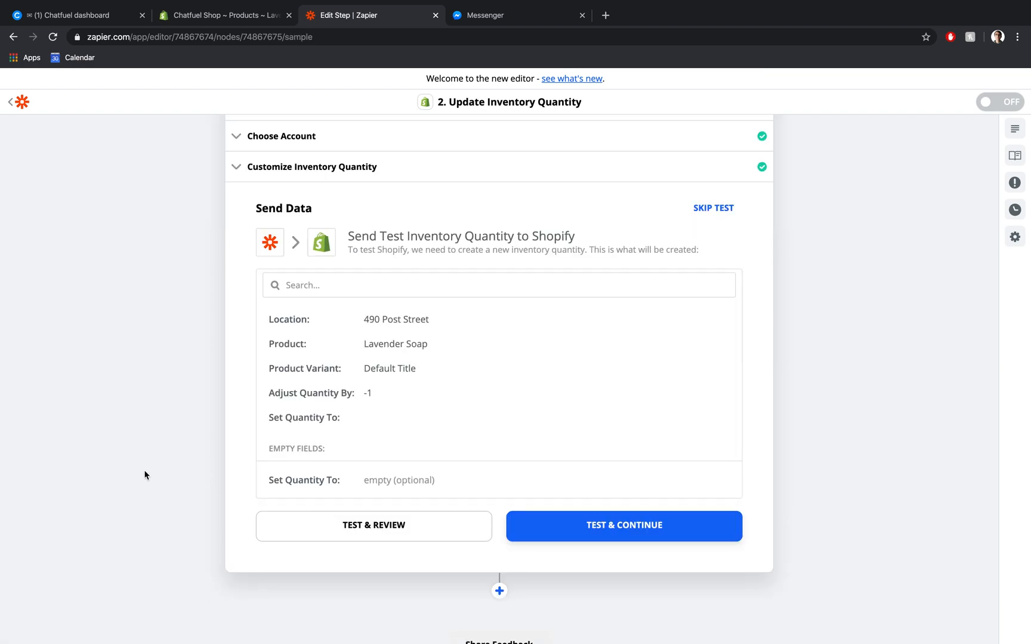
- Send the test inventory update to Shopify and continue, and check Lavender Soap's available quantity on its reloaded Shopify product page
left_click(691, 522)
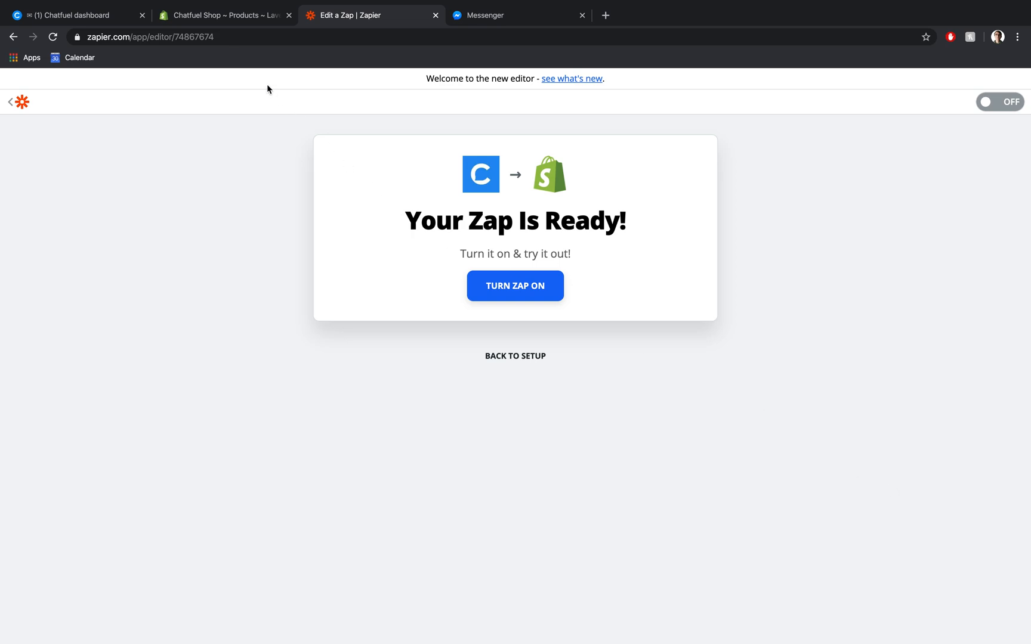
left_click(226, 20)
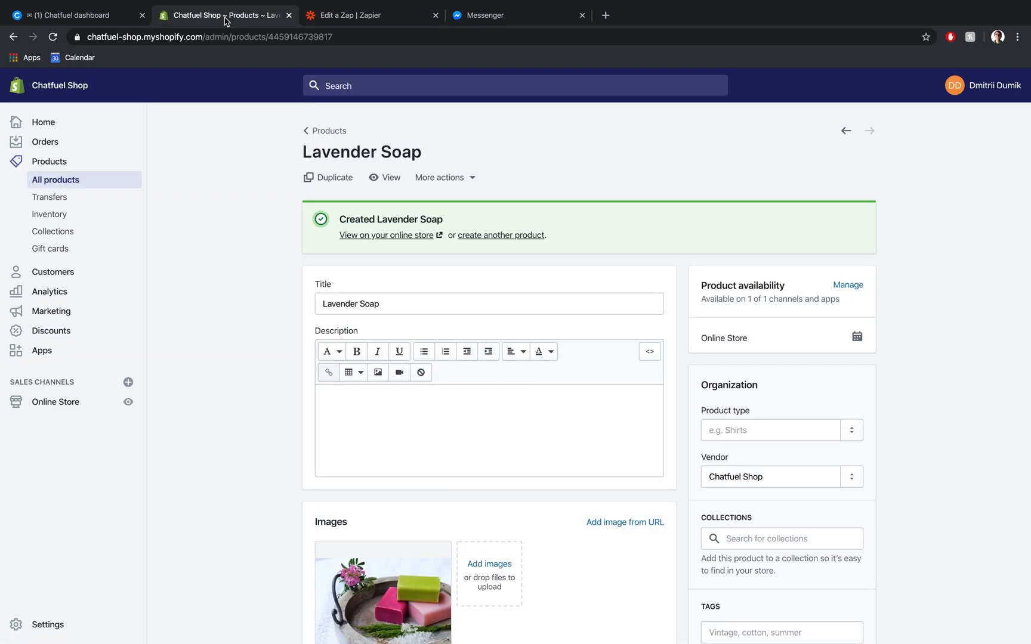
left_click(53, 37)
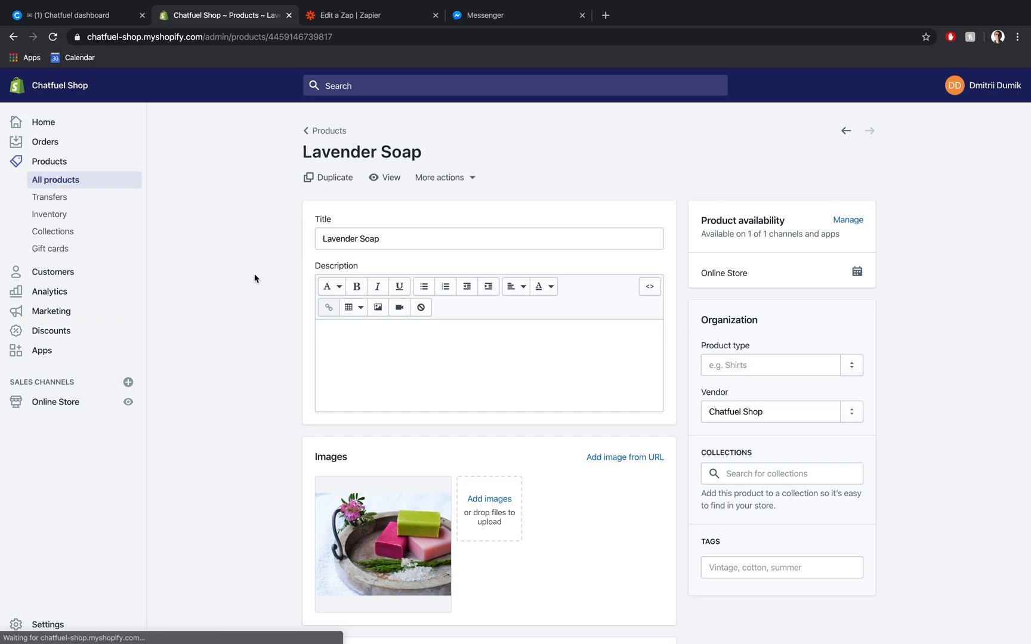
scroll(255, 278, "down", 10)
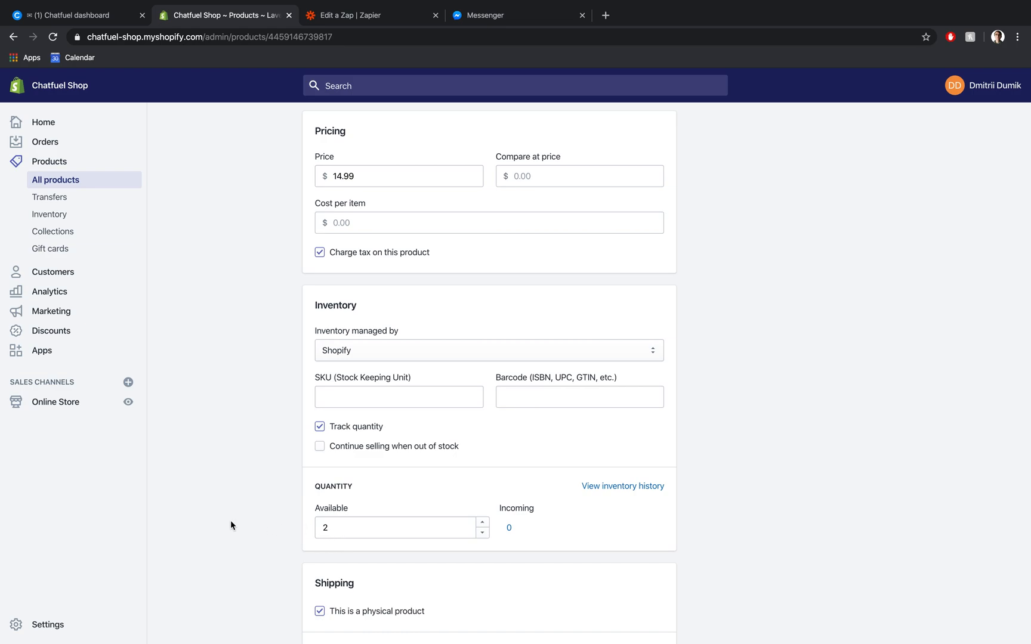
scroll(230, 525, "up", 10)
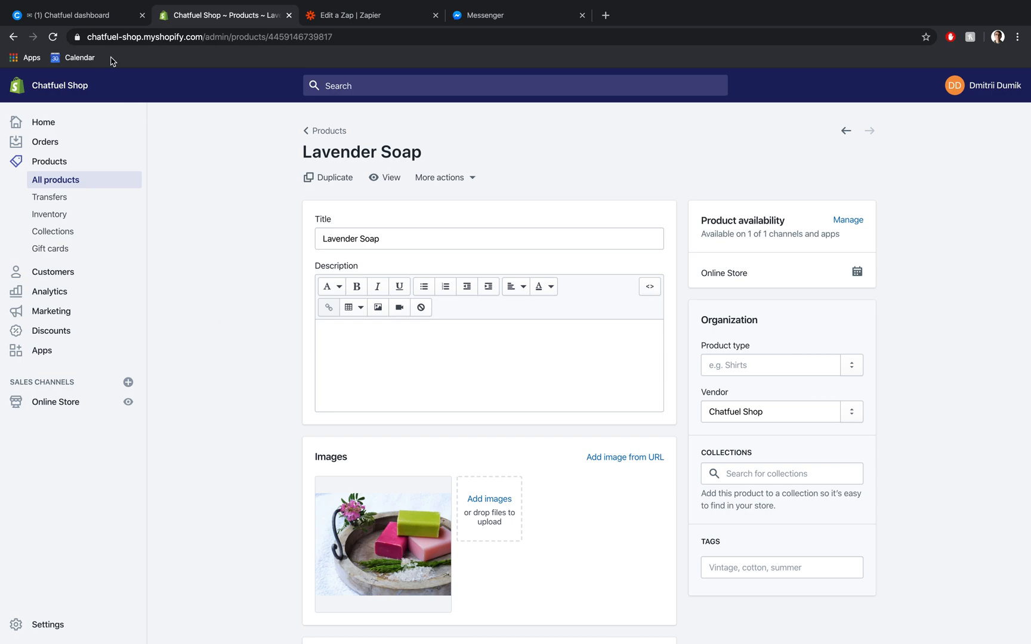
- Switch to the Chatfuel dashboard showing the bot's Thank You block
left_click(111, 14)
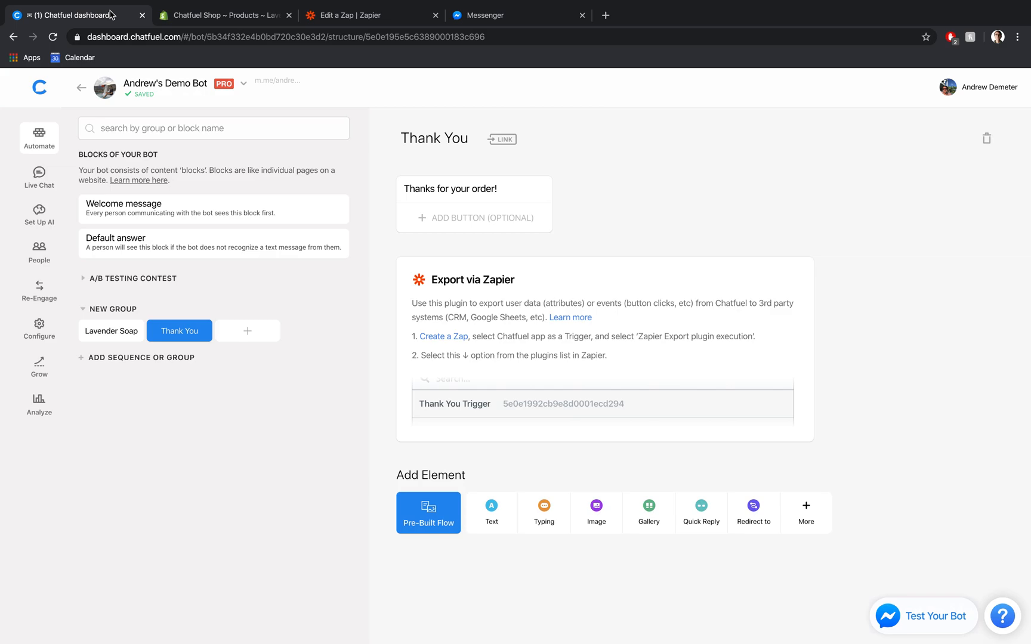